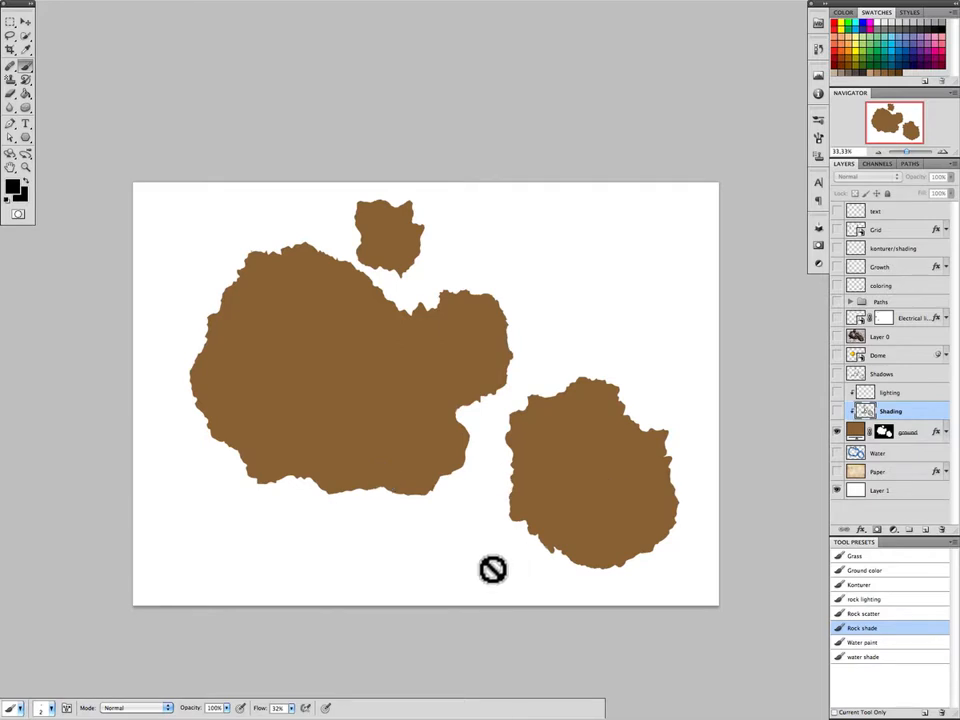
# - Make the Shading layer clipped above the ground layer visible
pyautogui.moveTo(880, 411); pyautogui.dragTo(880, 398)
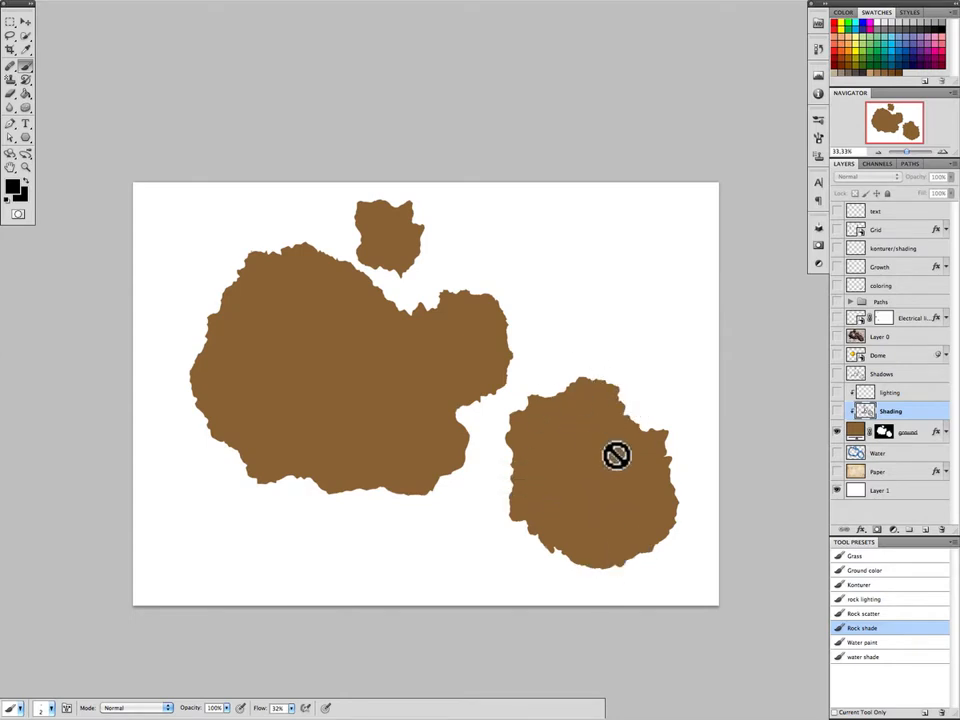
pyautogui.click(837, 411)
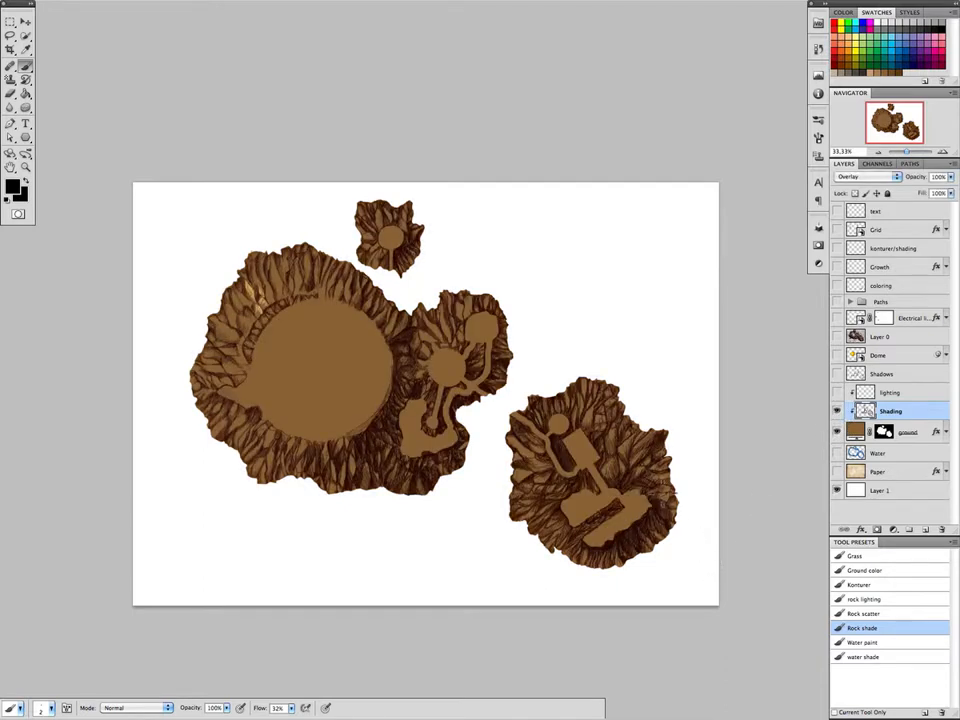
# - Try overlapping hatch strokes with the Rock shade brush on the large island's plain centre and undo them
pyautogui.moveTo(585, 462); pyautogui.dragTo(557, 502)
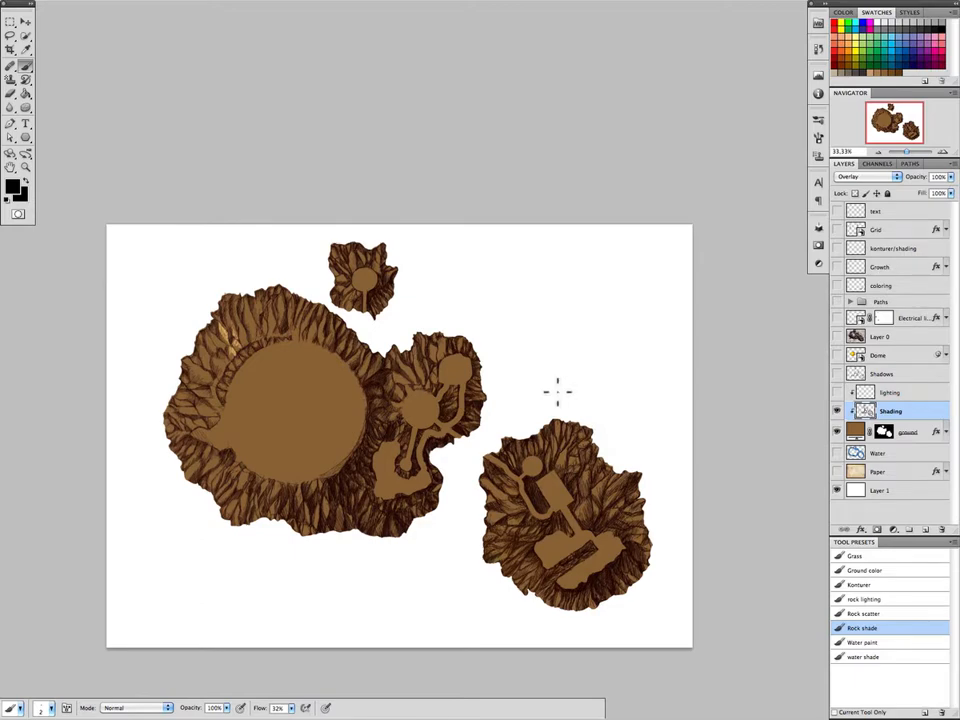
pyautogui.hotkey('ctrl', '+')
pyautogui.hotkey('ctrl', '+')
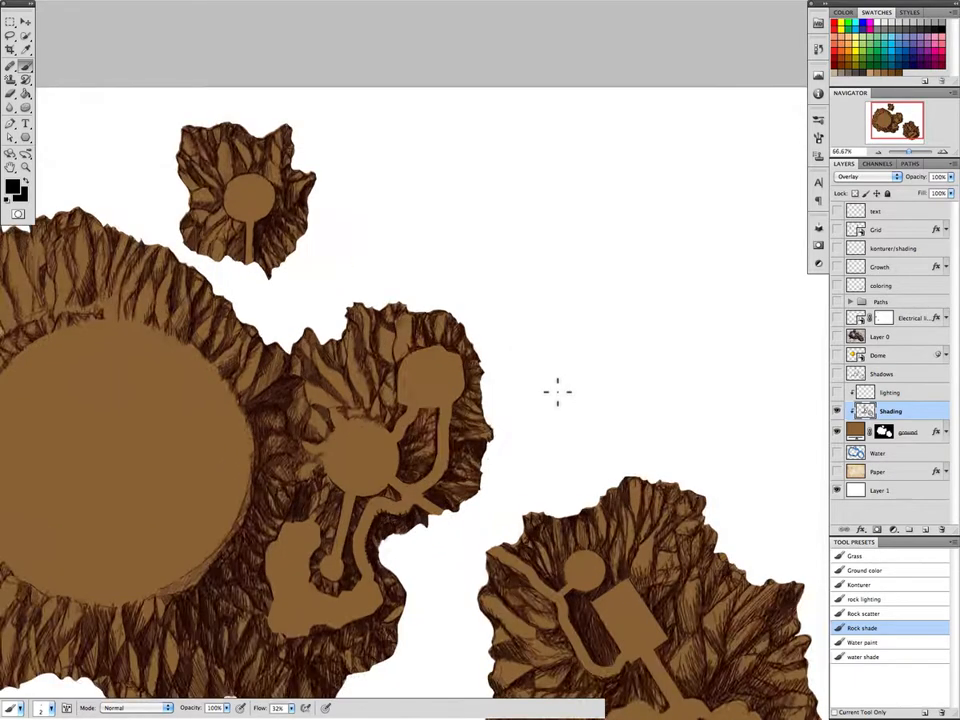
pyautogui.hotkey('ctrl', '+')
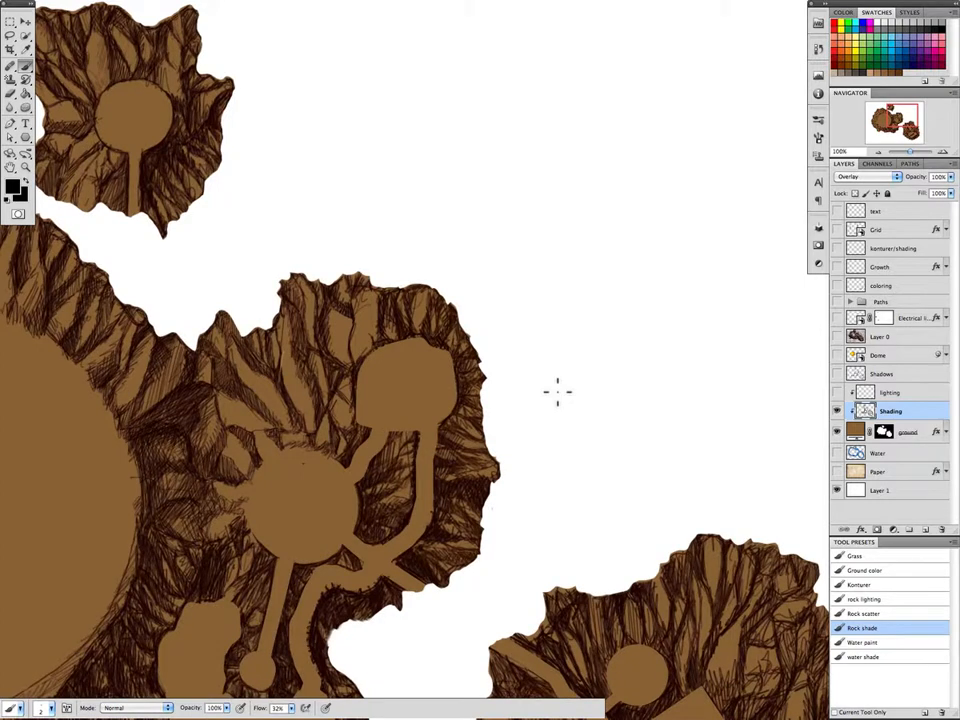
pyautogui.press('space')
pyautogui.moveTo(251, 366); pyautogui.dragTo(540, 551)
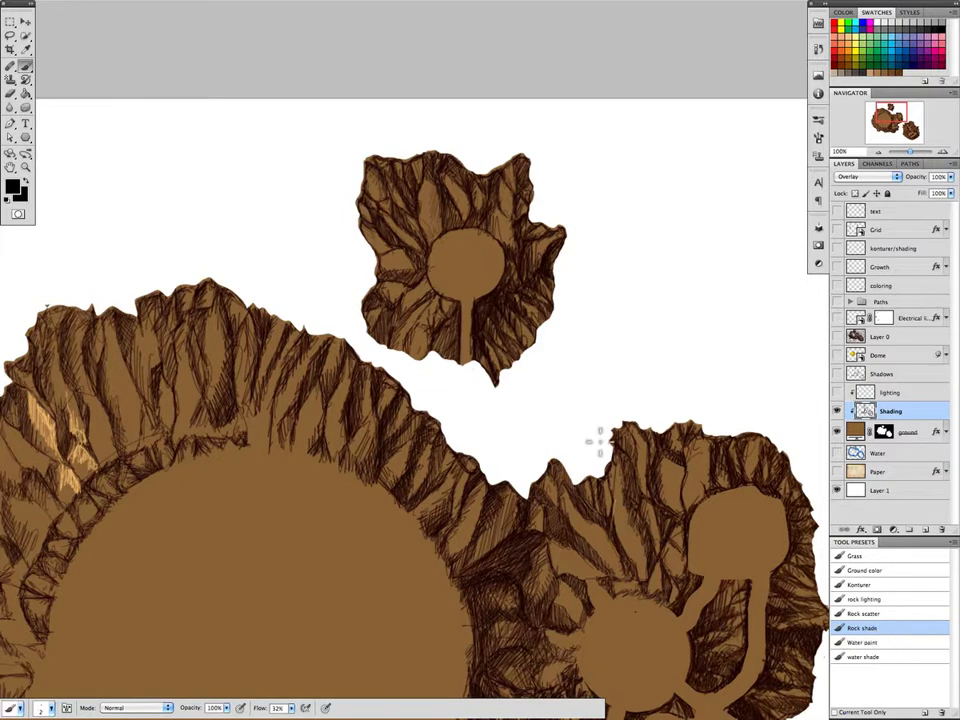
pyautogui.moveTo(340, 522); pyautogui.dragTo(358, 593)
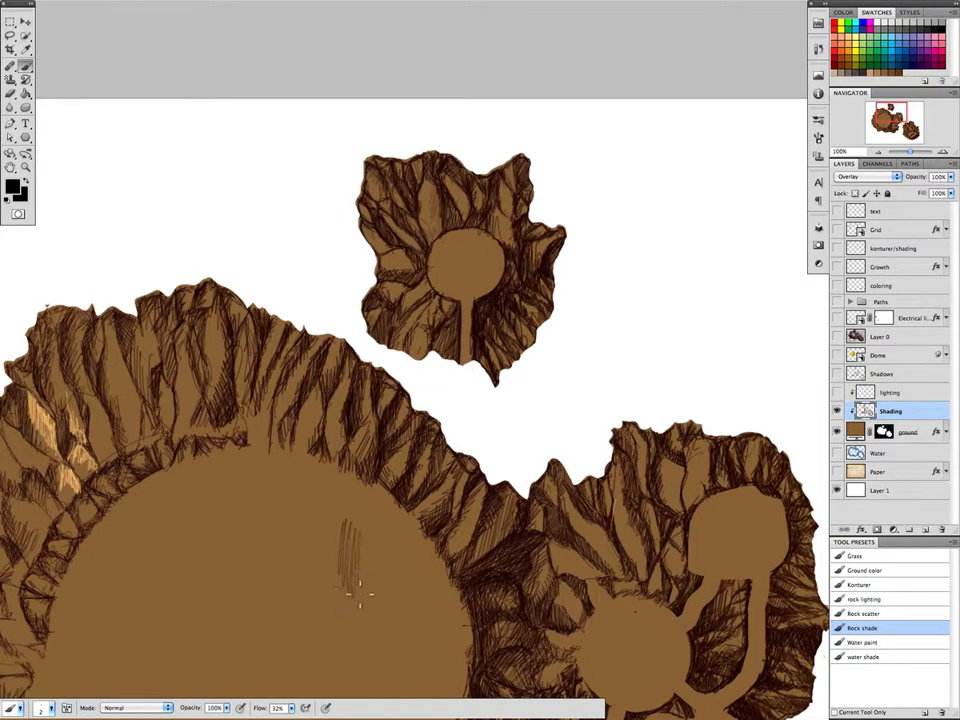
pyautogui.moveTo(368, 530)
pyautogui.mouseDown()
pyautogui.moveTo(364, 596)
pyautogui.moveTo(372, 597)
pyautogui.moveTo(327, 572)
pyautogui.moveTo(350, 560)
pyautogui.moveTo(360, 535)
pyautogui.moveTo(360, 585)
pyautogui.moveTo(345, 570)
pyautogui.moveTo(342, 543)
pyautogui.moveTo(360, 572)
pyautogui.moveTo(343, 551)
pyautogui.moveTo(349, 577)
pyautogui.moveTo(343, 561)
pyautogui.moveTo(355, 550)
pyautogui.mouseUp()
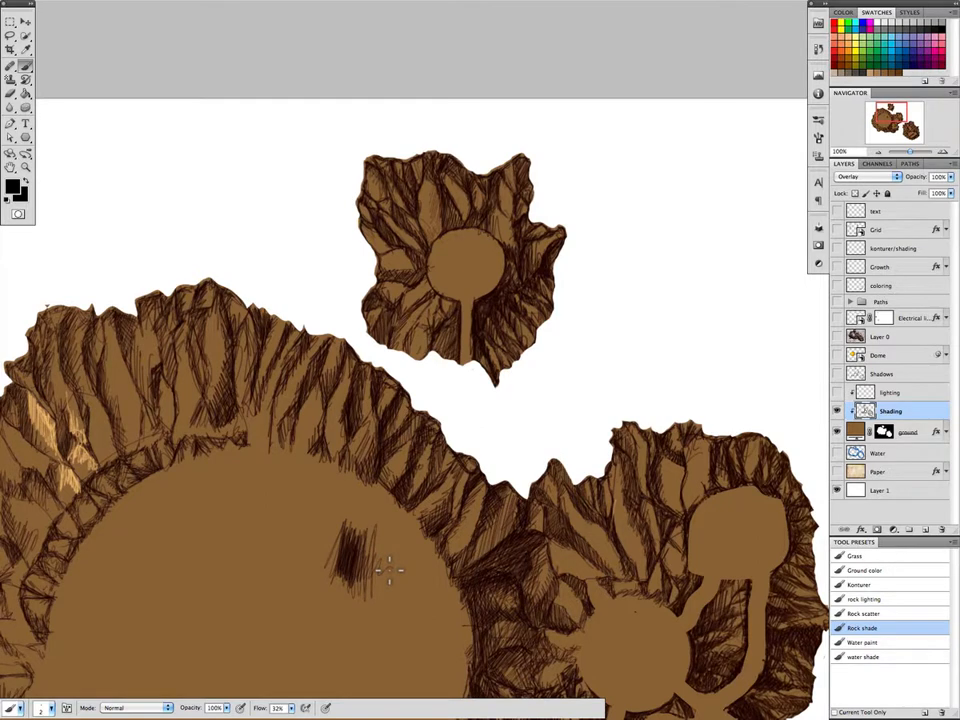
pyautogui.moveTo(389, 570); pyautogui.dragTo(339, 567)
pyautogui.hotkey('ctrl', 'z')
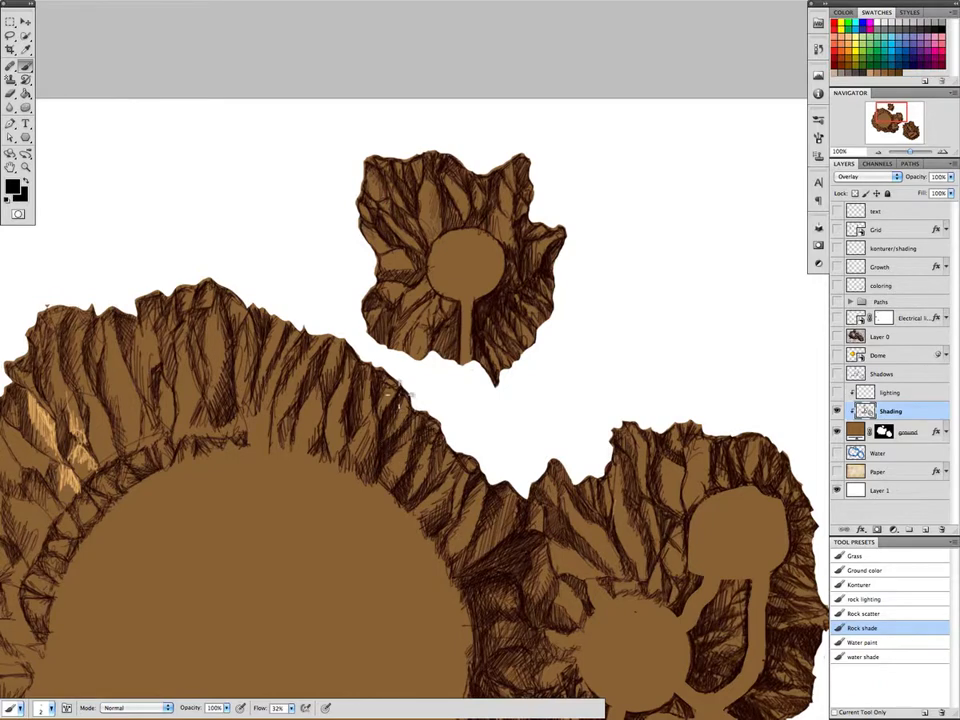
# - Examine the hatched rock shading around the large island's round centre and along its outer cliffs
pyautogui.moveTo(561, 574); pyautogui.dragTo(461, 493)
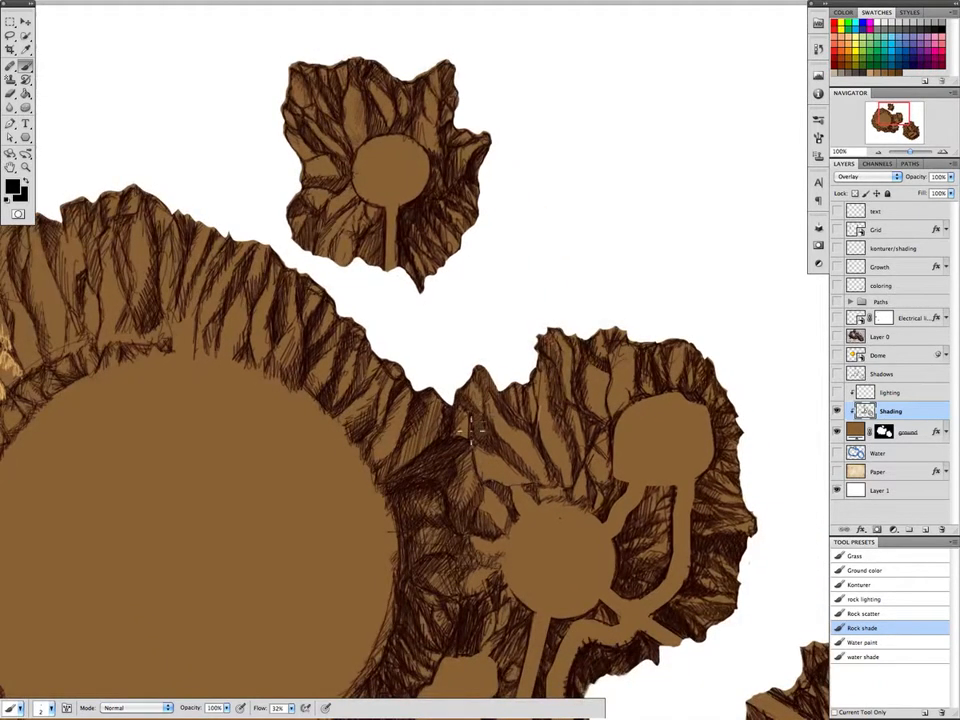
pyautogui.moveTo(467, 423); pyautogui.dragTo(489, 440)
pyautogui.moveTo(415, 450); pyautogui.dragTo(632, 493)
pyautogui.moveTo(424, 461); pyautogui.dragTo(491, 232)
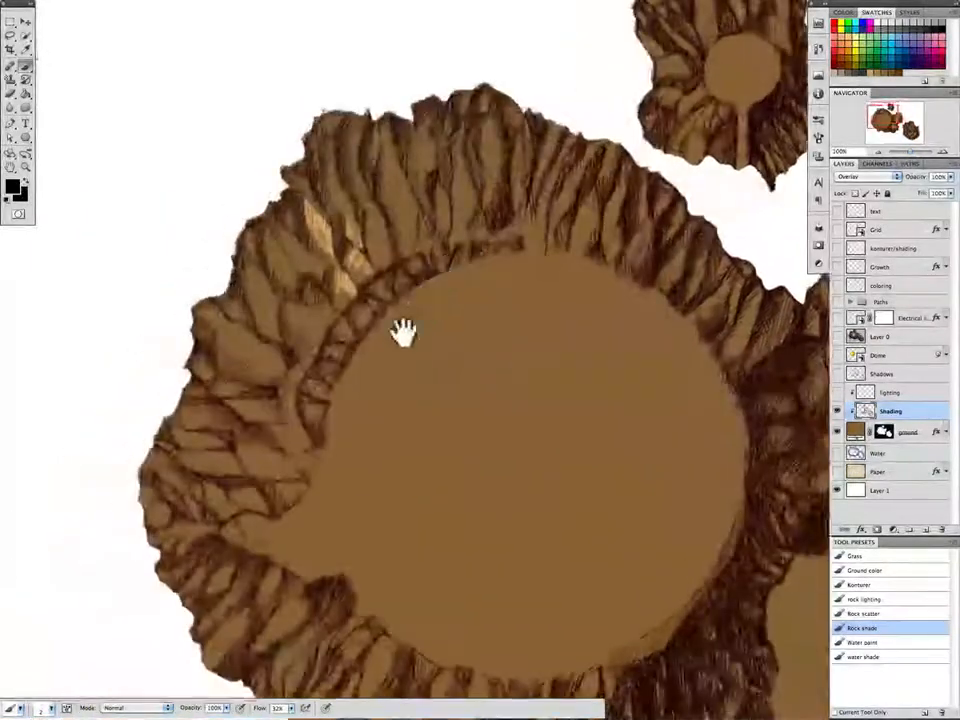
pyautogui.moveTo(296, 407); pyautogui.dragTo(164, 201)
pyautogui.moveTo(213, 468); pyautogui.dragTo(208, 428)
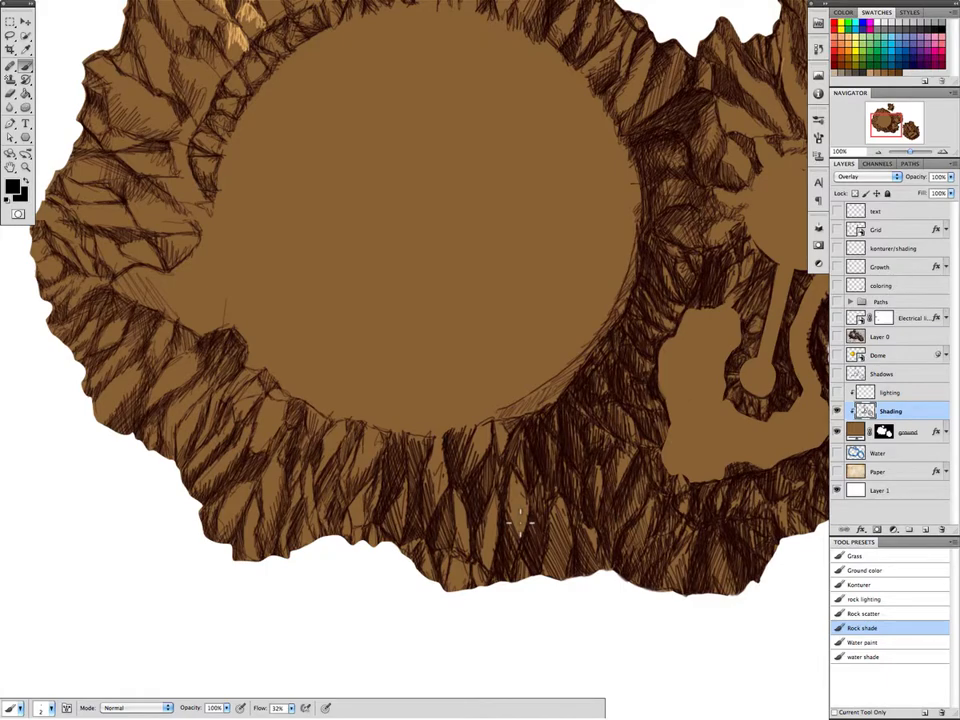
pyautogui.moveTo(471, 521); pyautogui.dragTo(536, 617)
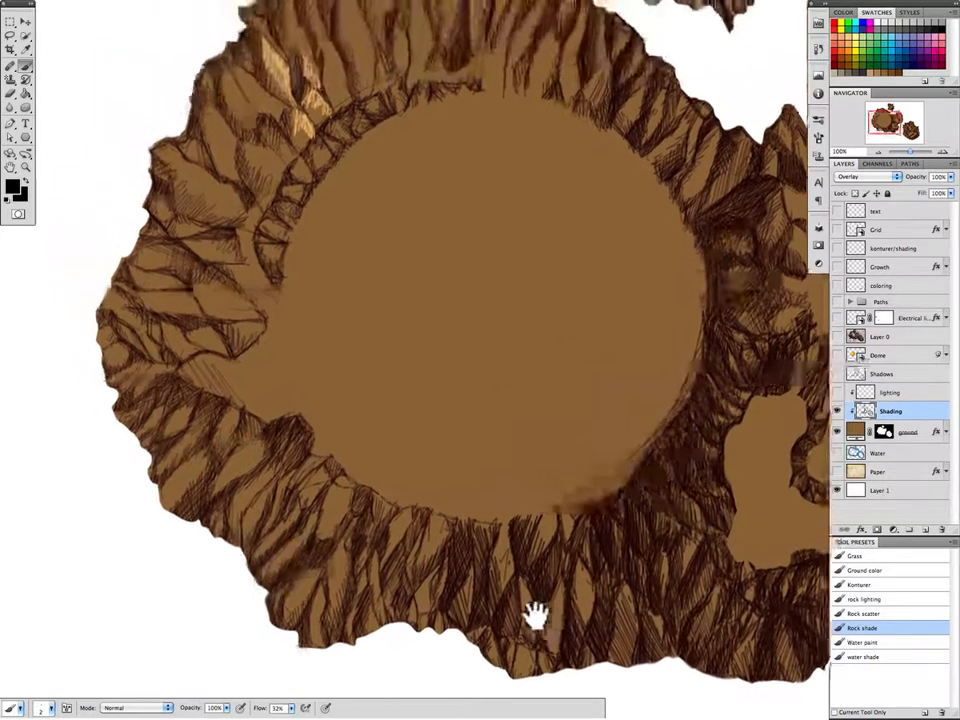
pyautogui.moveTo(510, 532); pyautogui.dragTo(530, 580)
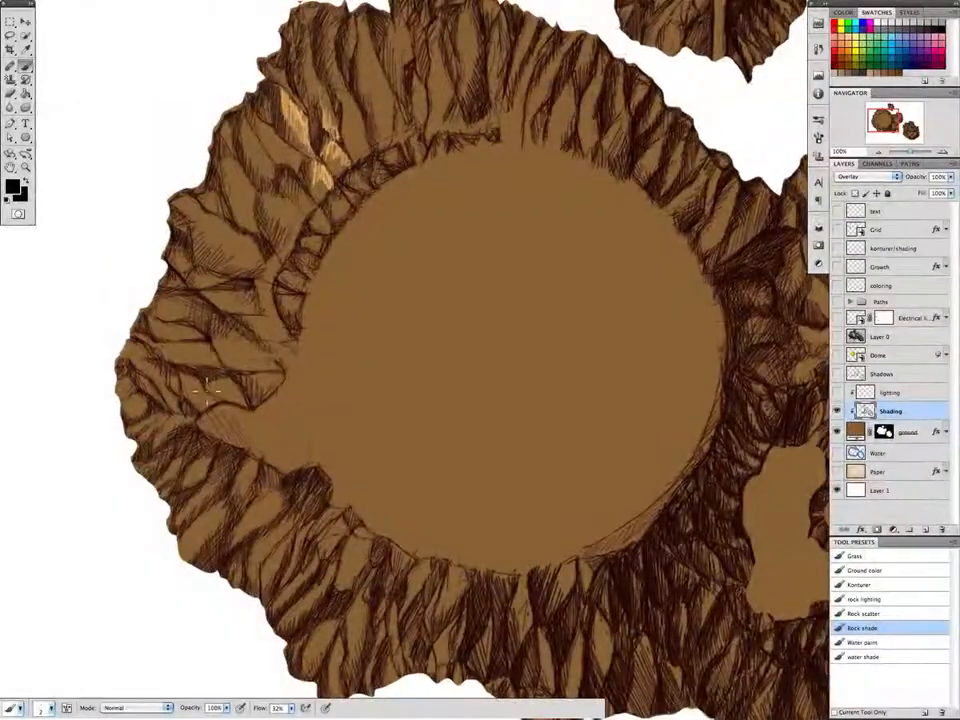
pyautogui.moveTo(649, 501); pyautogui.dragTo(577, 515)
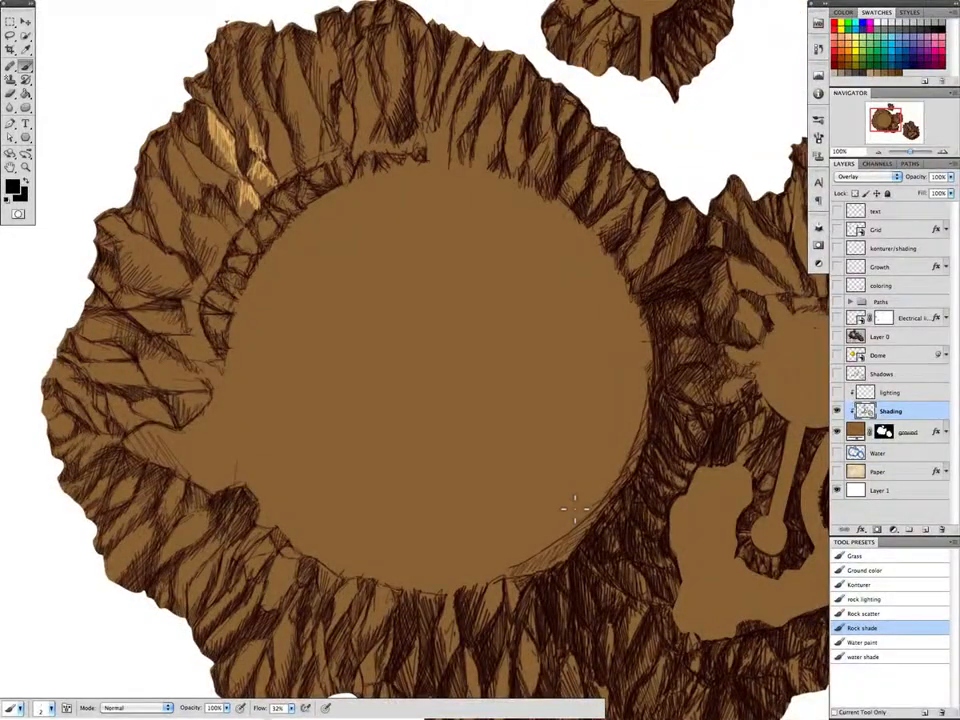
pyautogui.hotkey('ctrl', '-')
pyautogui.moveTo(656, 544); pyautogui.dragTo(571, 573)
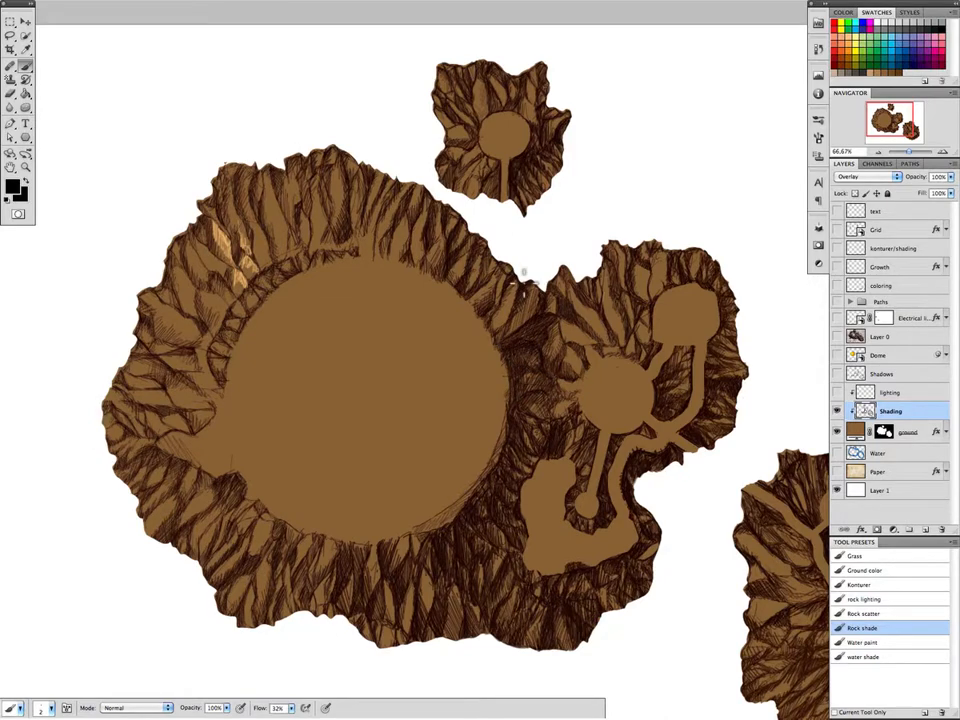
# - Examine the rock shading on the separate lower-right island and compare it with the large island's cliffs
pyautogui.press('space')
pyautogui.moveTo(660, 540)
pyautogui.mouseDown()
pyautogui.moveTo(405, 379)
pyautogui.moveTo(240, 320)
pyautogui.mouseUp()
pyautogui.moveTo(590, 430); pyautogui.dragTo(568, 491)
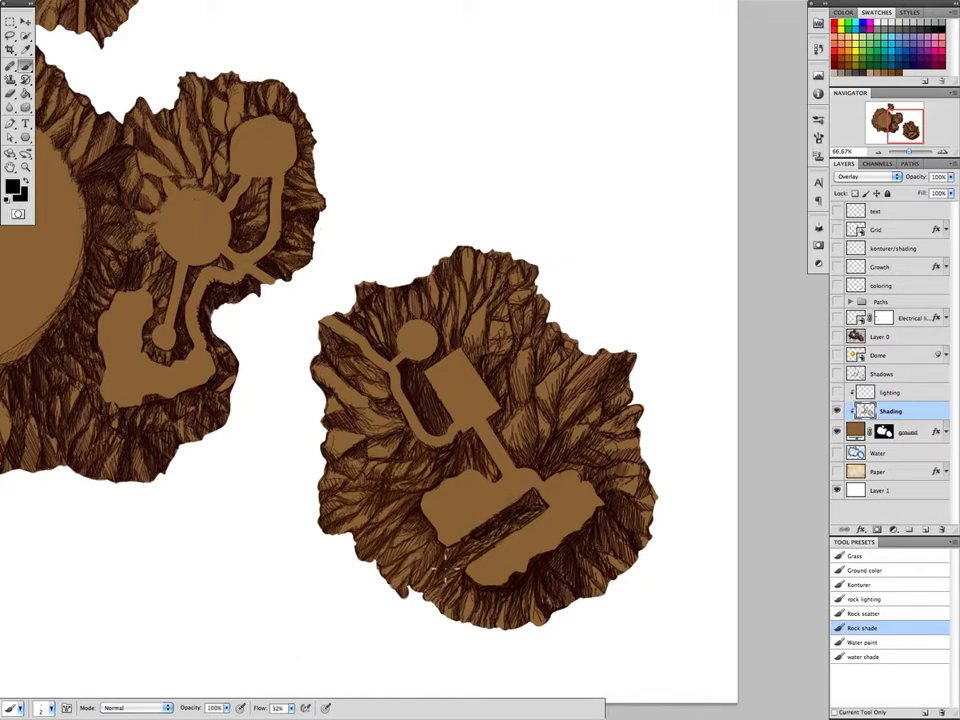
pyautogui.press('space')
pyautogui.moveTo(288, 312)
pyautogui.mouseDown()
pyautogui.moveTo(480, 418)
pyautogui.moveTo(466, 415)
pyautogui.mouseUp()
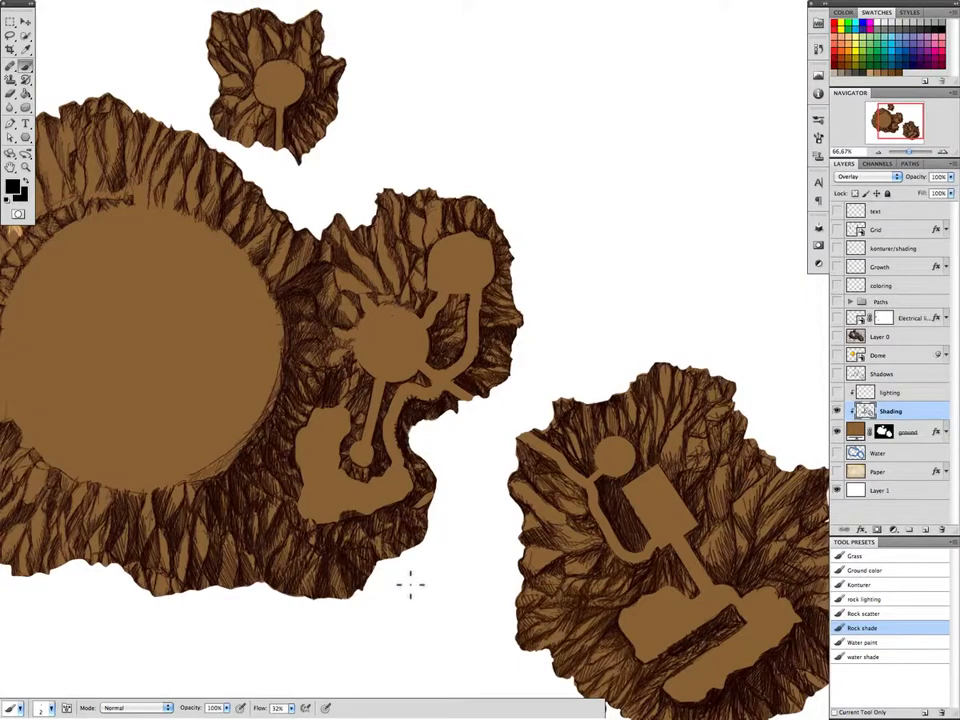
pyautogui.press('space')
pyautogui.moveTo(418, 529); pyautogui.dragTo(605, 545)
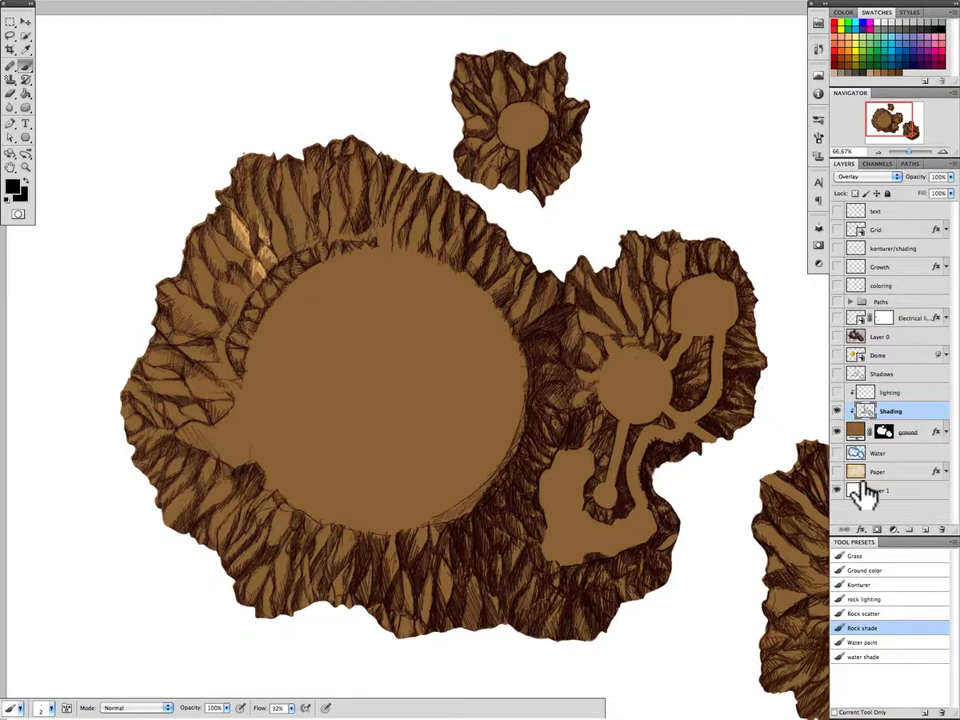
# - Preview the Shading layer in Normal blend mode across the islands and set it back to Overlay
pyautogui.click(857, 181)
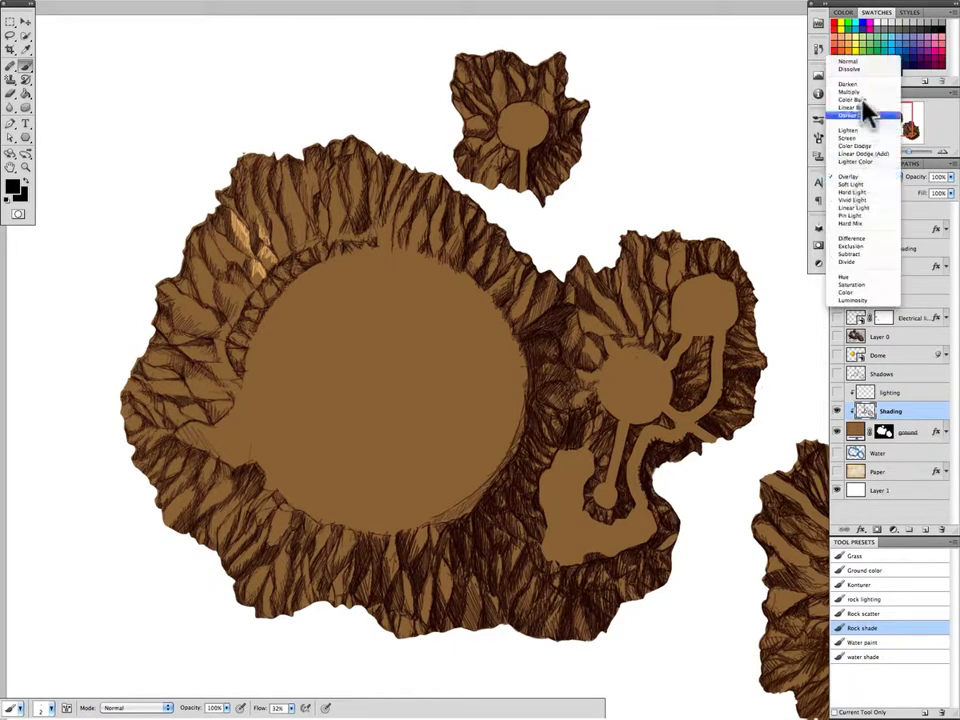
pyautogui.click(853, 62)
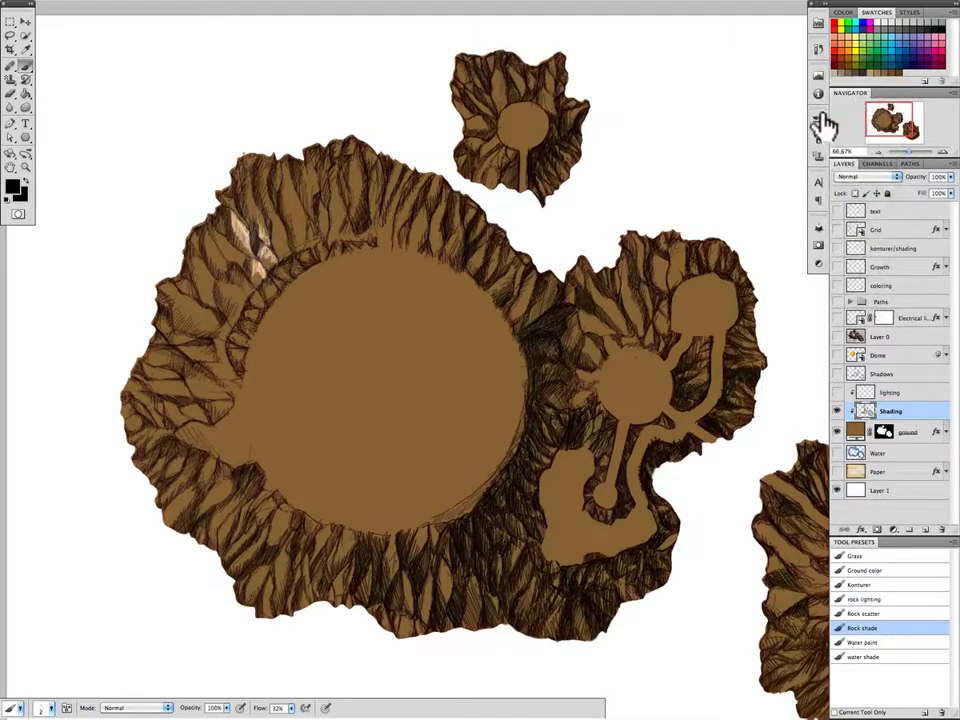
pyautogui.moveTo(553, 590); pyautogui.dragTo(318, 538)
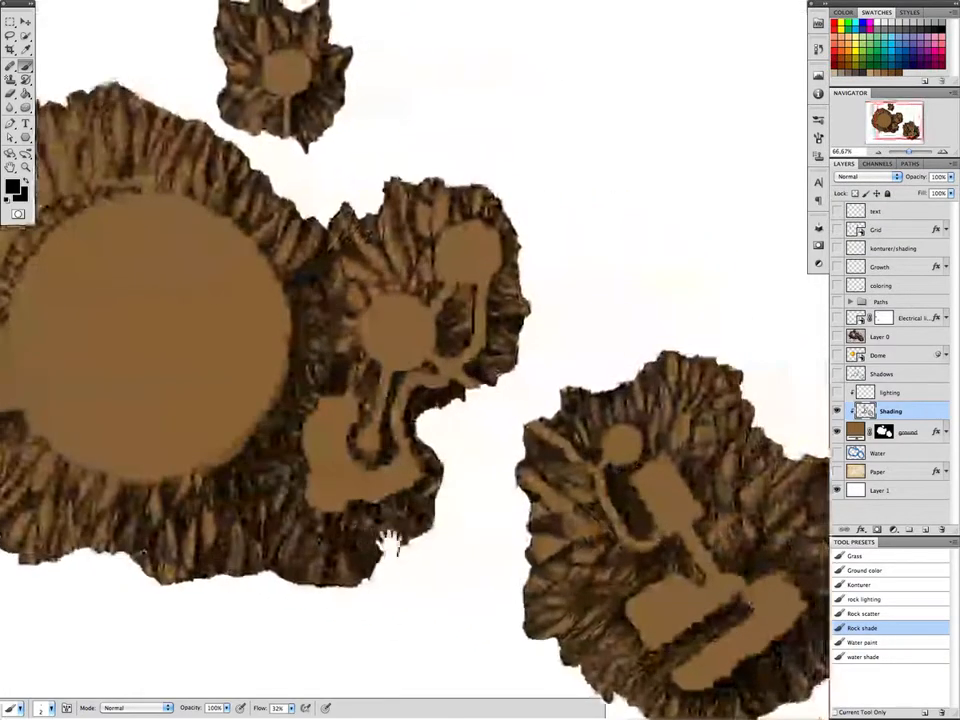
pyautogui.moveTo(688, 594); pyautogui.dragTo(641, 484)
pyautogui.moveTo(396, 439); pyautogui.dragTo(561, 510)
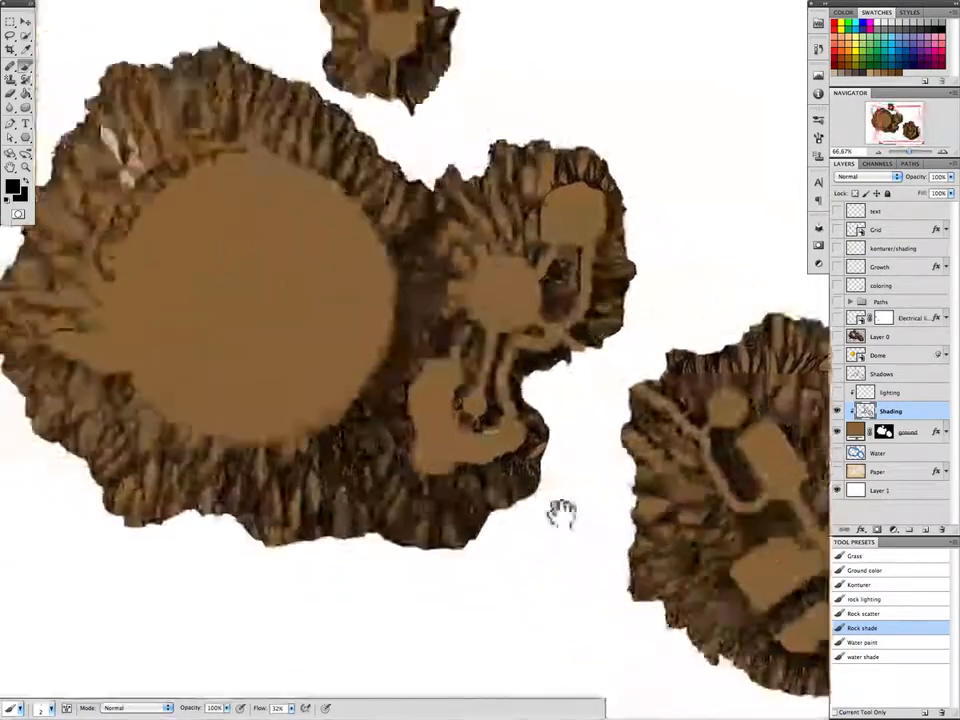
pyautogui.click(862, 178)
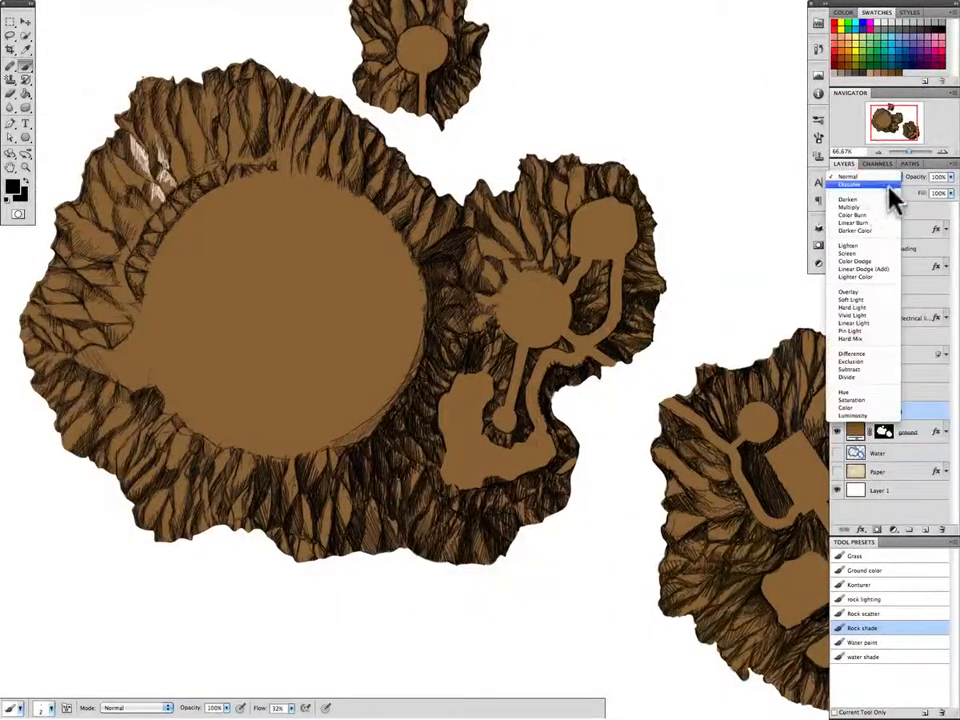
pyautogui.click(858, 291)
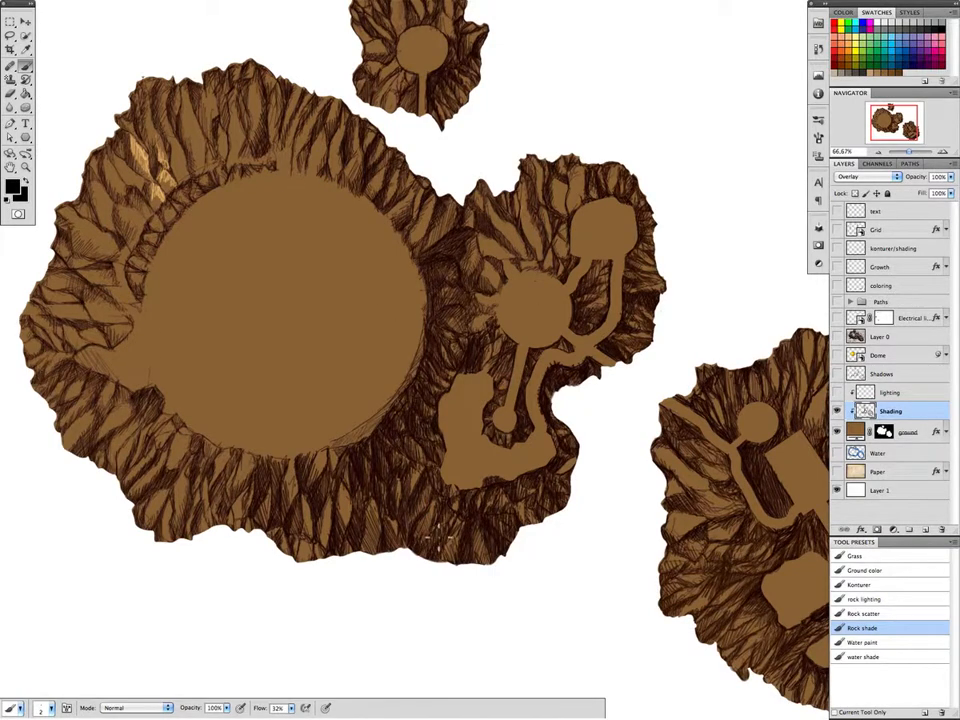
# - Try orange, brown and tan fill colours on the ground layer under the Overlay shading and discard them
pyautogui.click(856, 435)
pyautogui.press('i')
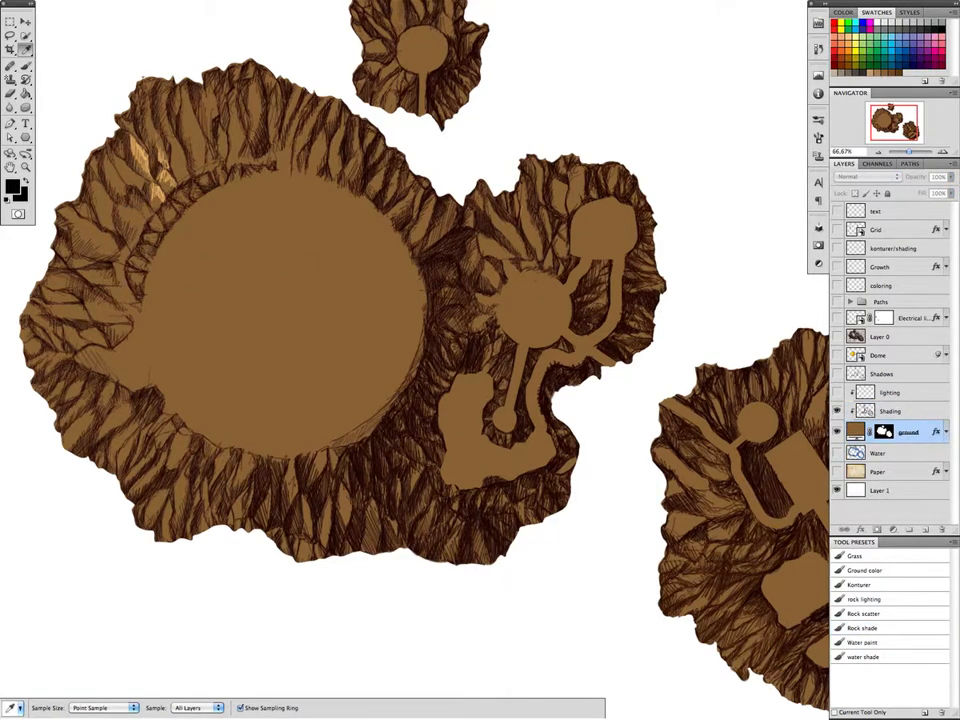
pyautogui.doubleClick(856, 432)
pyautogui.moveTo(421, 383); pyautogui.dragTo(547, 306)
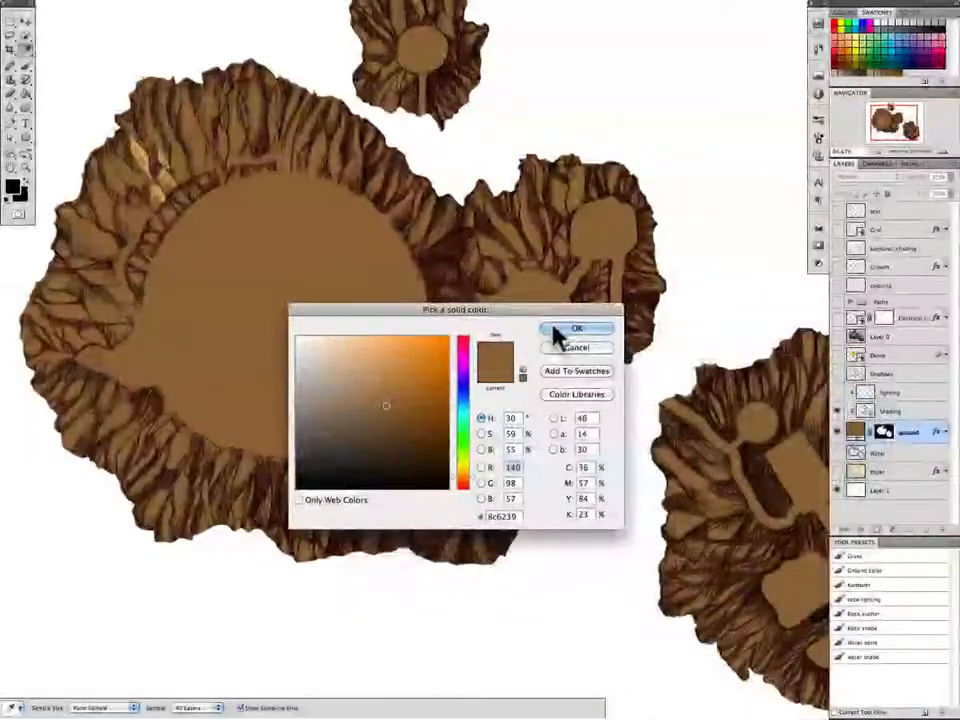
pyautogui.moveTo(412, 383)
pyautogui.mouseDown()
pyautogui.moveTo(375, 349)
pyautogui.moveTo(360, 390)
pyautogui.moveTo(409, 420)
pyautogui.moveTo(426, 386)
pyautogui.moveTo(409, 375)
pyautogui.moveTo(429, 377)
pyautogui.mouseUp()
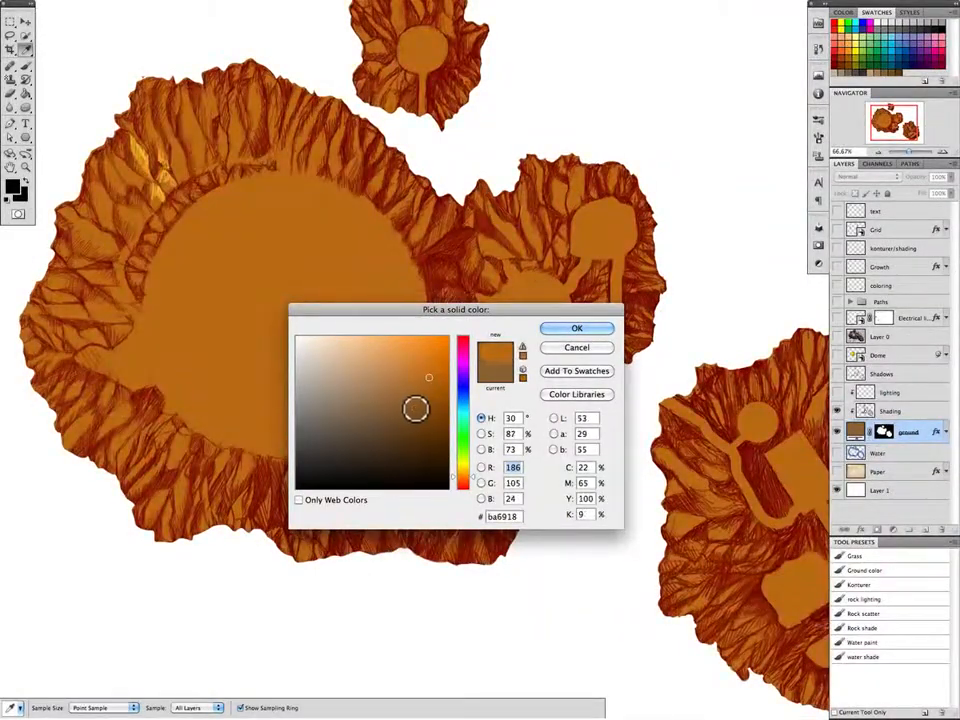
pyautogui.click(425, 417)
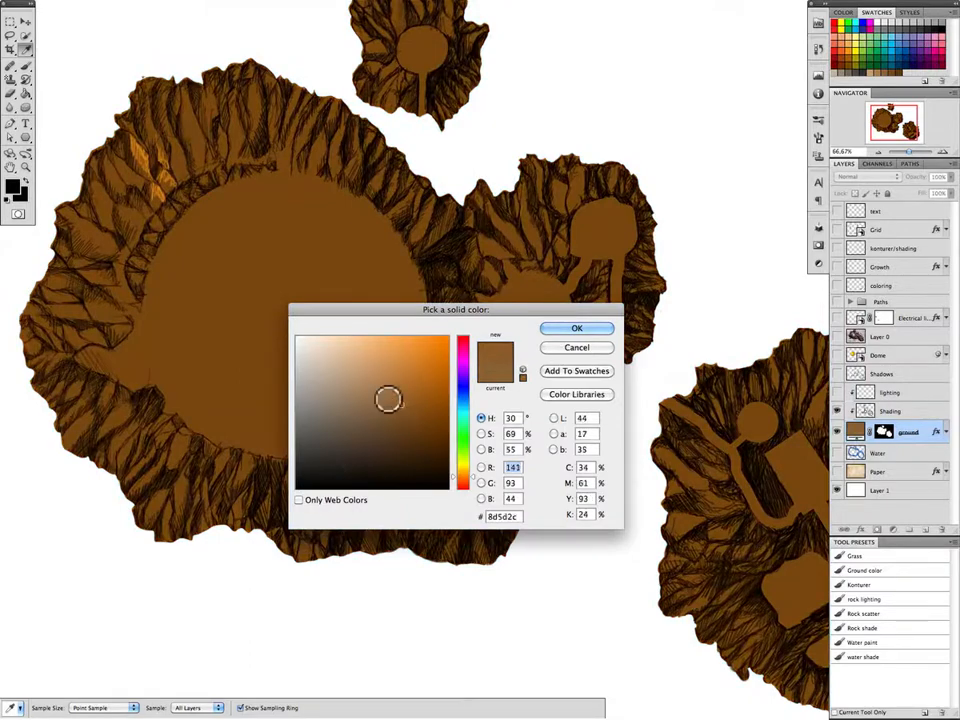
pyautogui.click(372, 393)
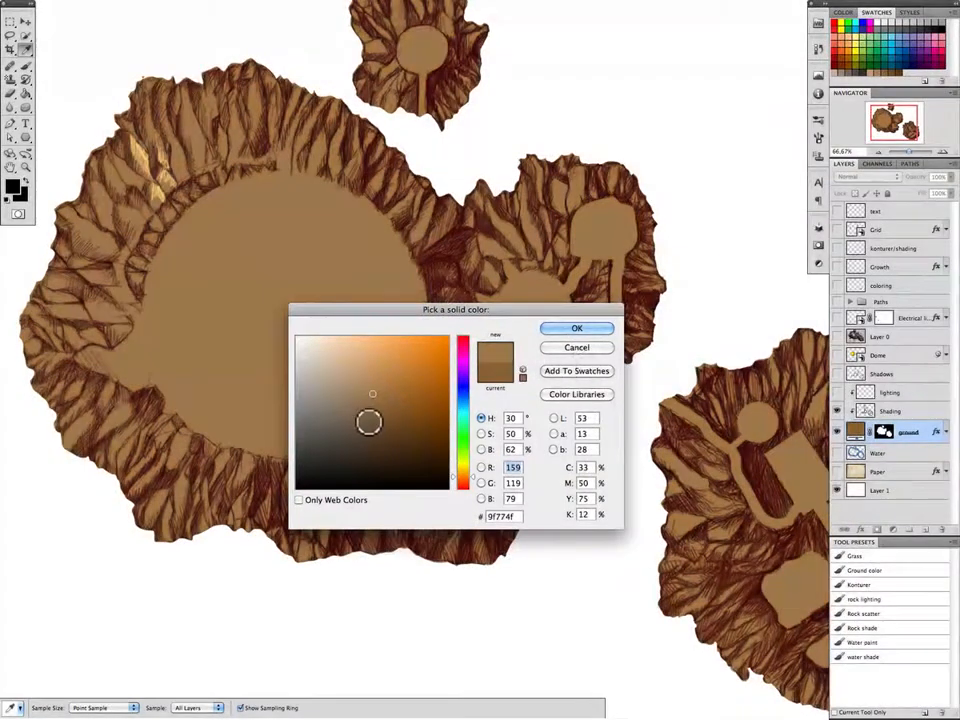
pyautogui.click(336, 414)
pyautogui.click(336, 387)
pyautogui.click(372, 366)
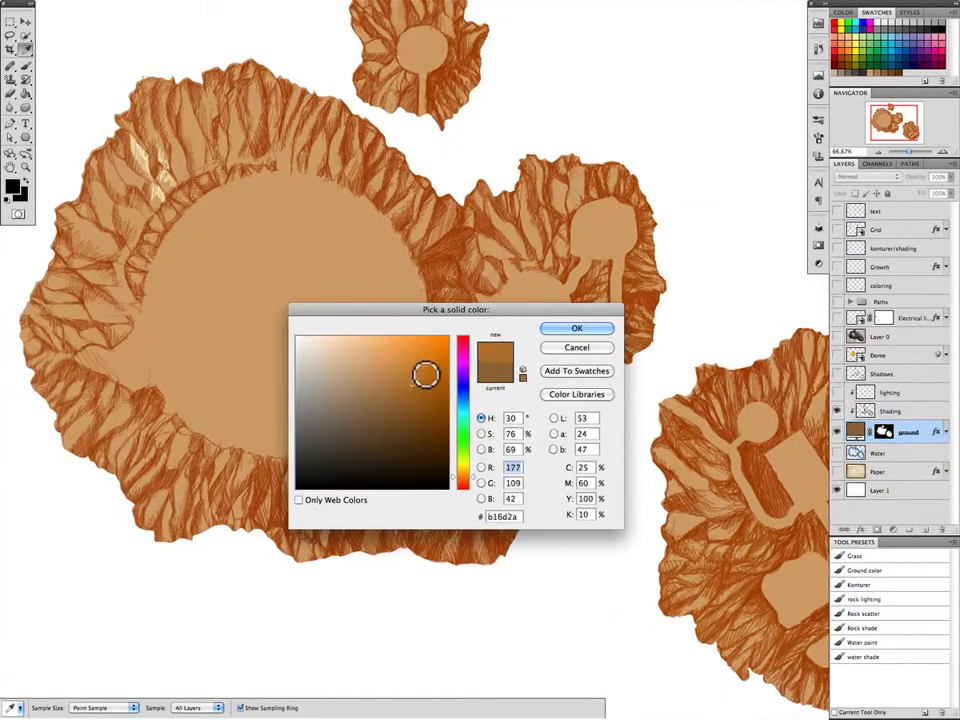
pyautogui.click(429, 370)
pyautogui.press('Return')
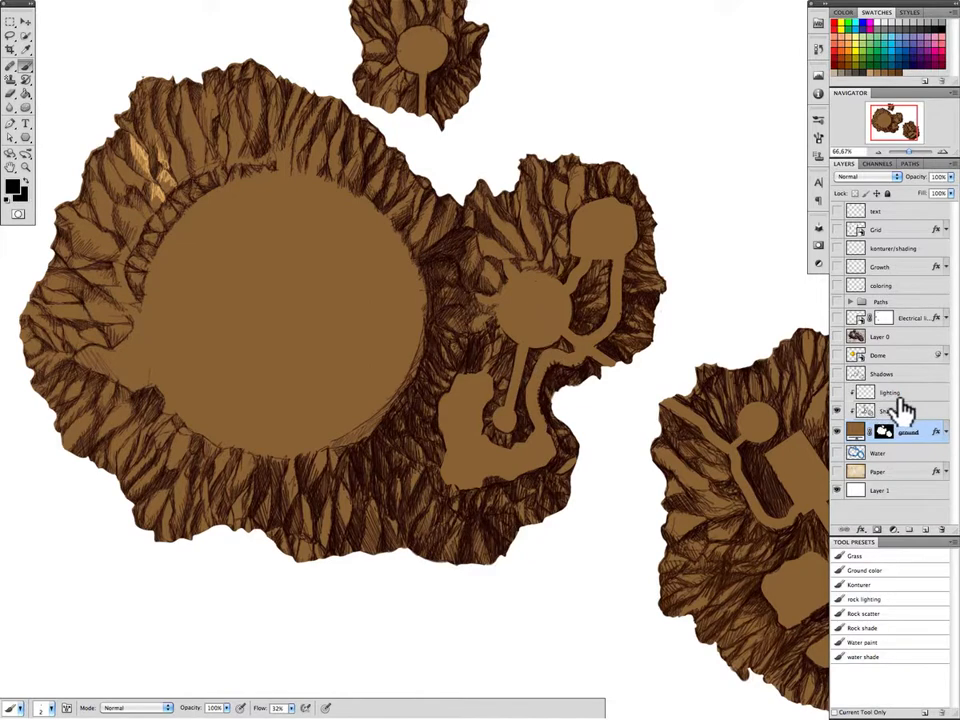
# - Make the lighting layer above the Shading layer visible
pyautogui.moveTo(837, 393); pyautogui.dragTo(837, 411)
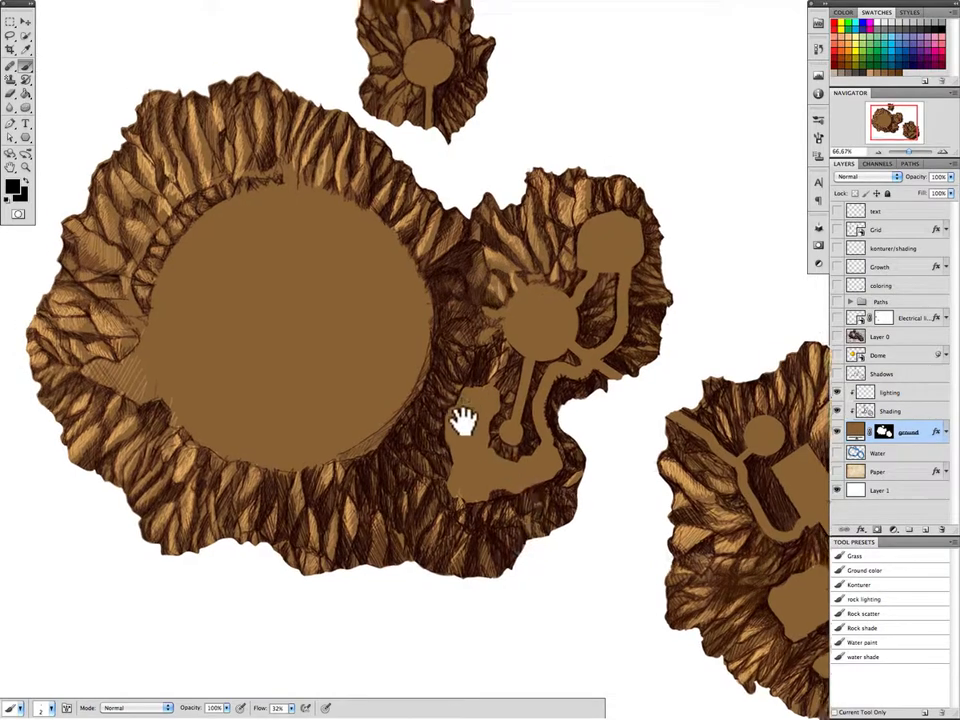
pyautogui.moveTo(461, 418); pyautogui.dragTo(525, 525)
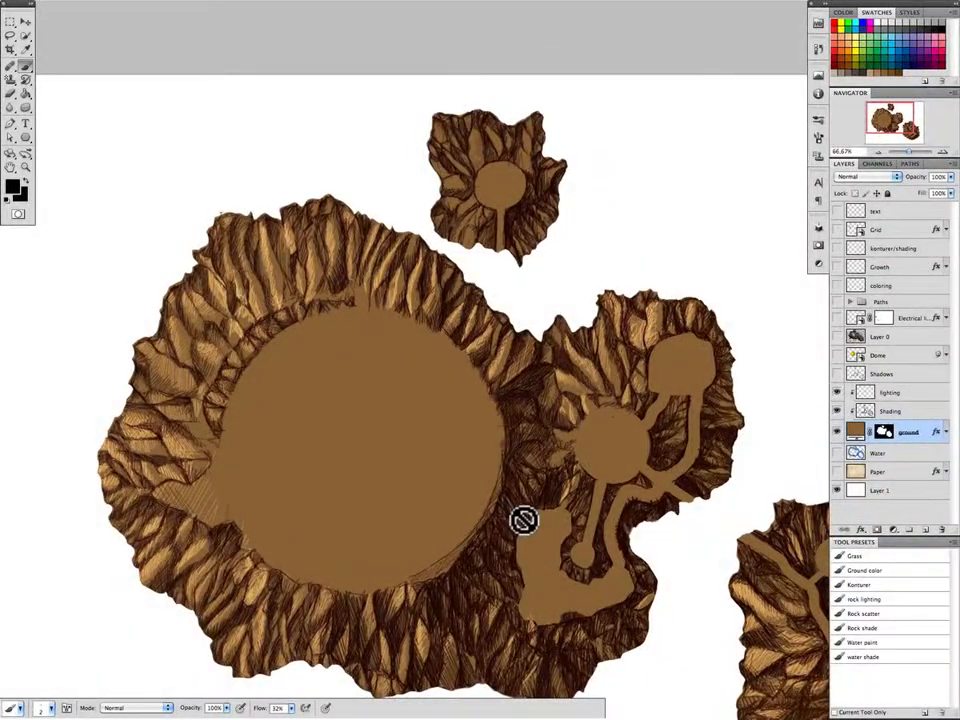
pyautogui.hotkey('ctrl', '+')
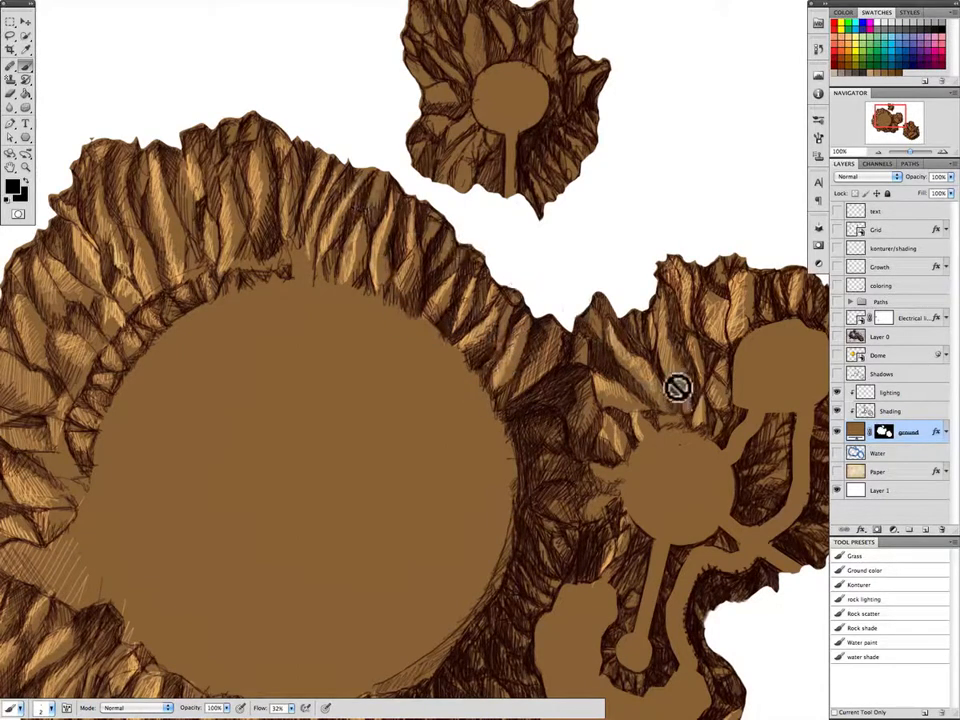
# - Examine the effect of the lighting layer up close on the rocks of the large, connected and separate islands
pyautogui.moveTo(605, 585); pyautogui.dragTo(589, 439)
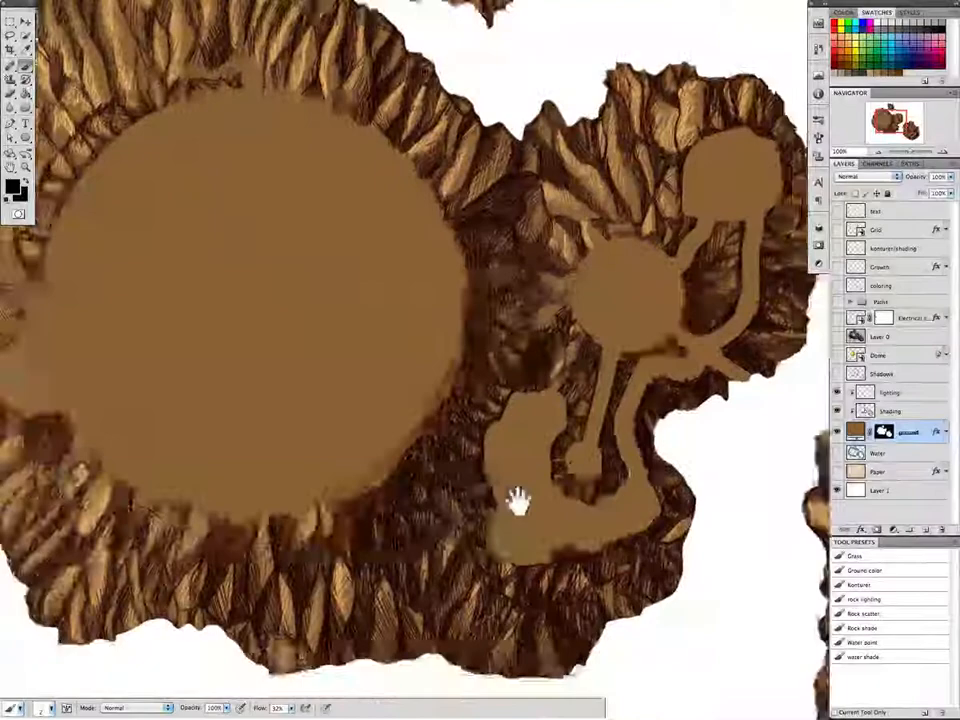
pyautogui.moveTo(518, 502); pyautogui.dragTo(461, 394)
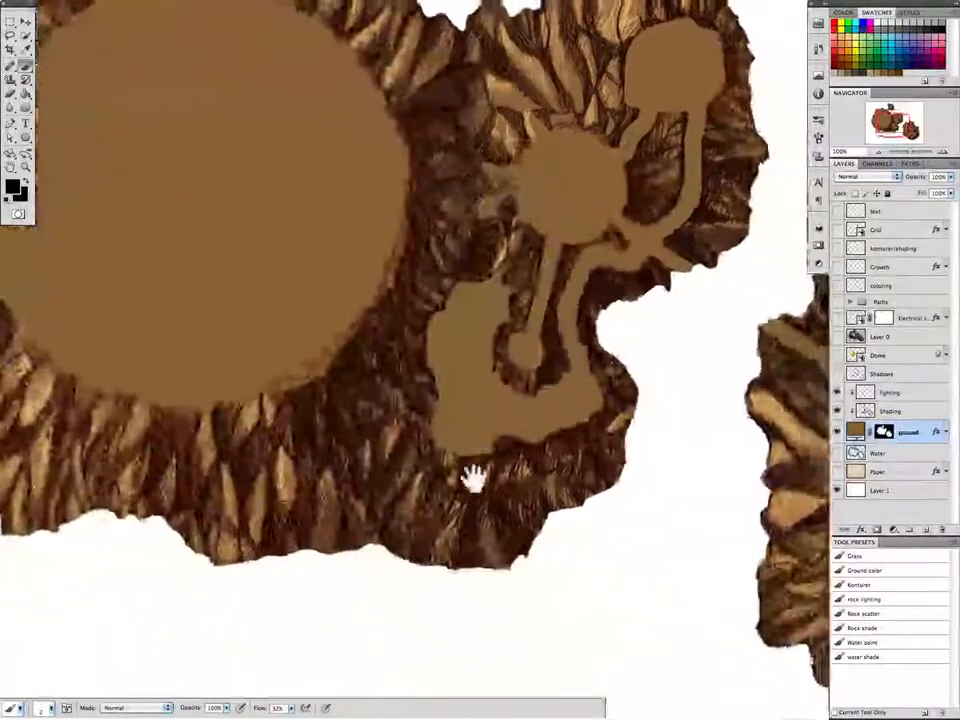
pyautogui.moveTo(601, 456); pyautogui.dragTo(271, 454)
pyautogui.moveTo(693, 516); pyautogui.dragTo(472, 406)
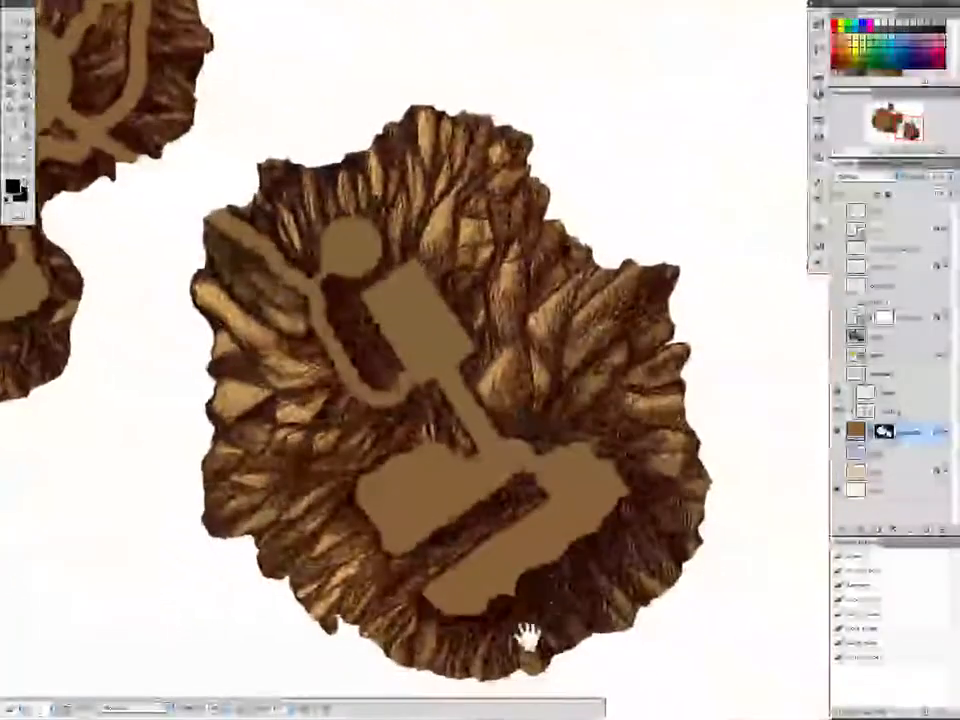
pyautogui.moveTo(188, 208); pyautogui.dragTo(656, 553)
pyautogui.moveTo(594, 525); pyautogui.dragTo(673, 536)
pyautogui.moveTo(533, 471); pyautogui.dragTo(625, 422)
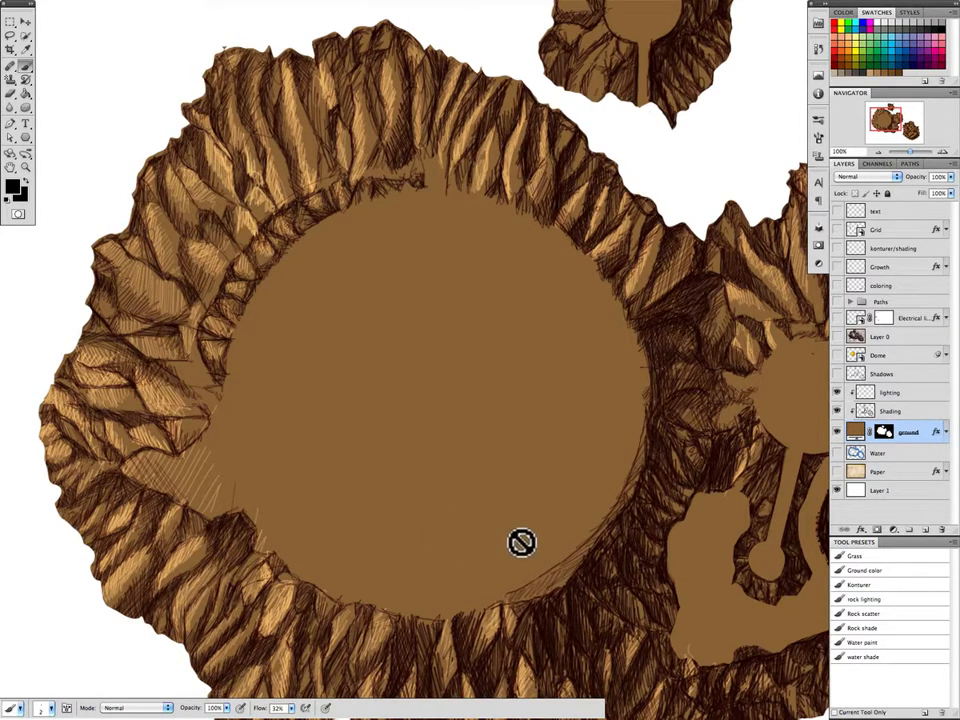
# - Compare how the lit rocks read in an overview of the whole map and in a close-up of the large island
pyautogui.press('super+minus')
pyautogui.press('super+minus')
pyautogui.press('super+minus')
pyautogui.press('super+minus')
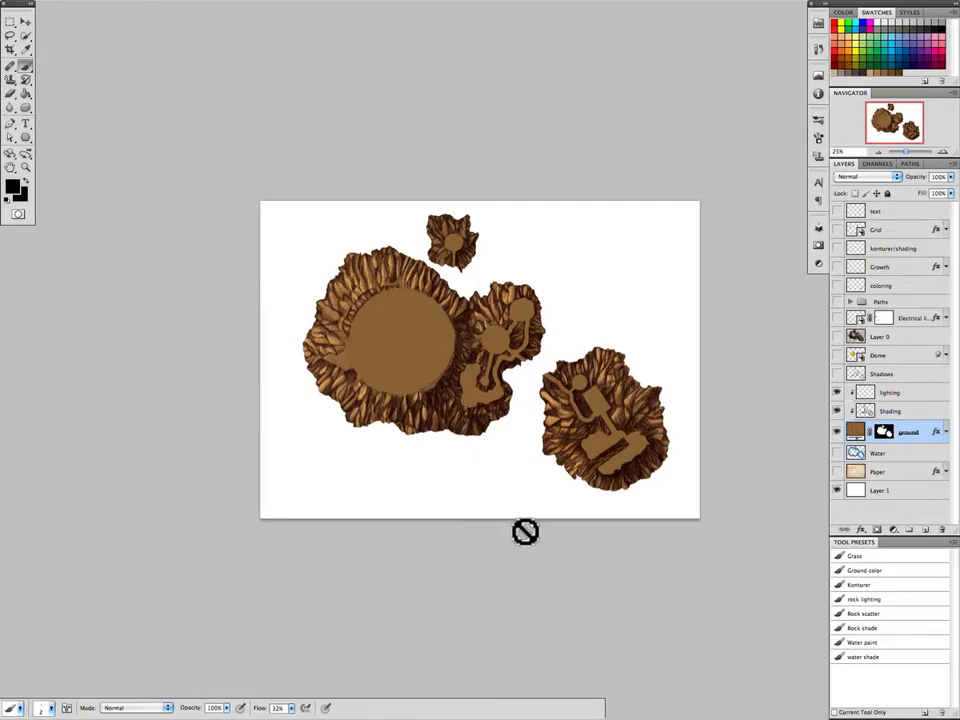
pyautogui.press('super+plus')
pyautogui.press('super+plus')
pyautogui.press('super+plus')
pyautogui.press('super+plus')
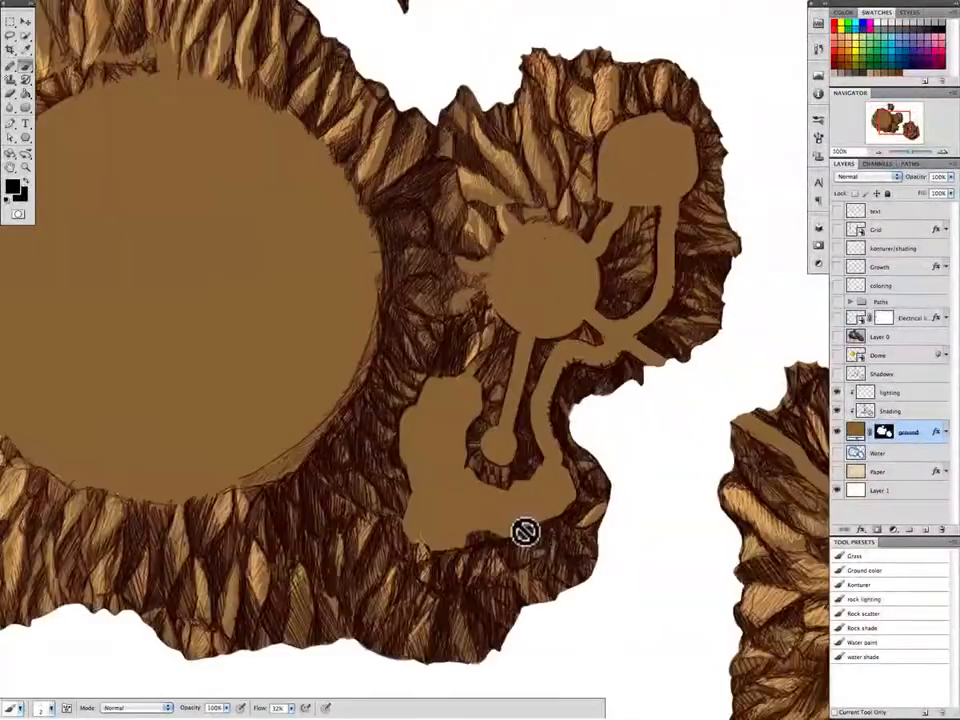
pyautogui.moveTo(429, 396); pyautogui.dragTo(613, 521)
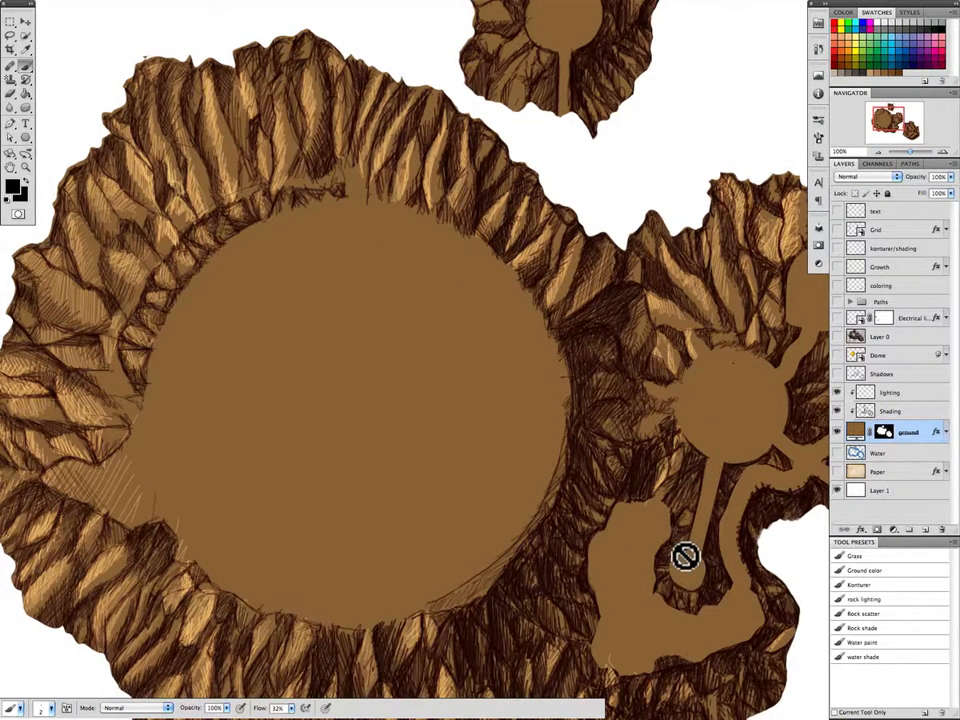
# - Preview the Shadows layer around all the islands and hide it again
pyautogui.press('super+minus')
pyautogui.moveTo(742, 573); pyautogui.dragTo(620, 526)
pyautogui.click(836, 375)
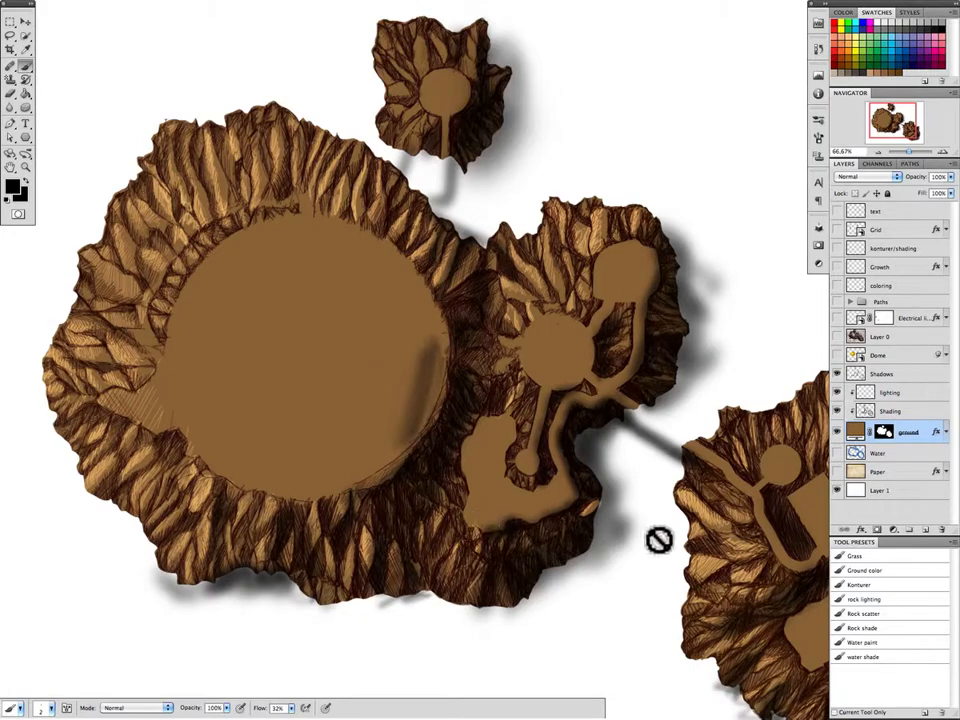
pyautogui.moveTo(757, 561)
pyautogui.mouseDown()
pyautogui.moveTo(446, 364)
pyautogui.moveTo(533, 442)
pyautogui.mouseUp()
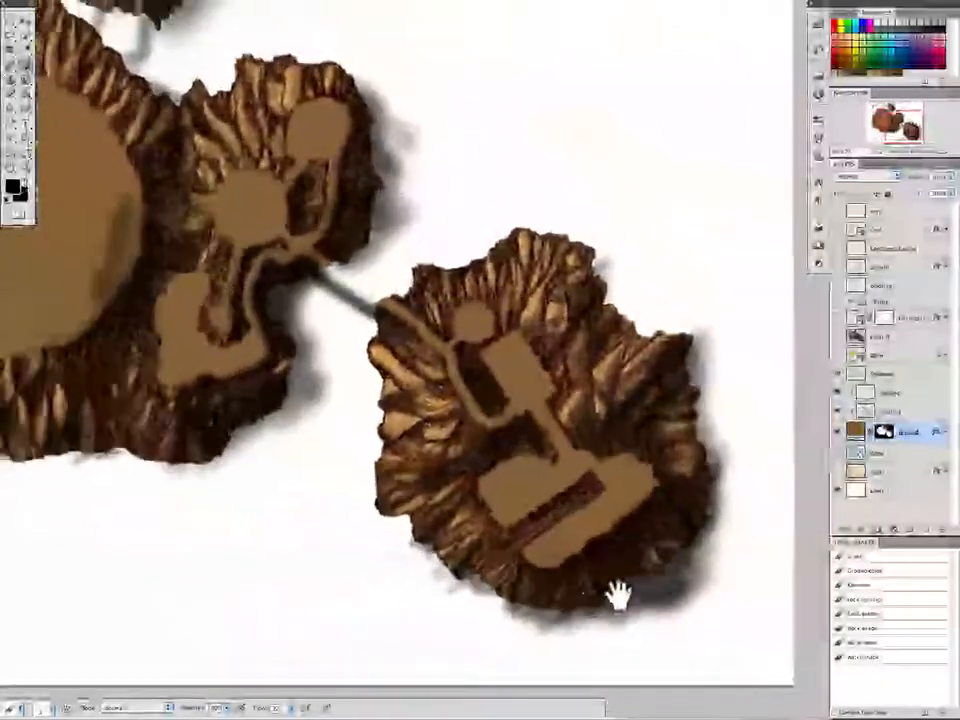
pyautogui.click(564, 604)
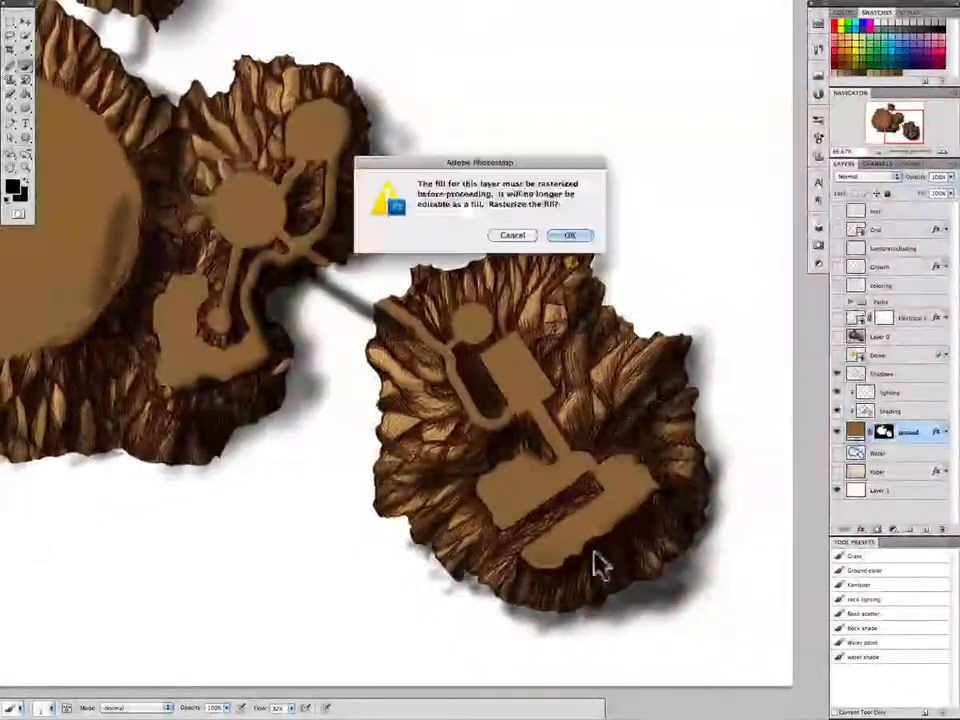
pyautogui.click(508, 238)
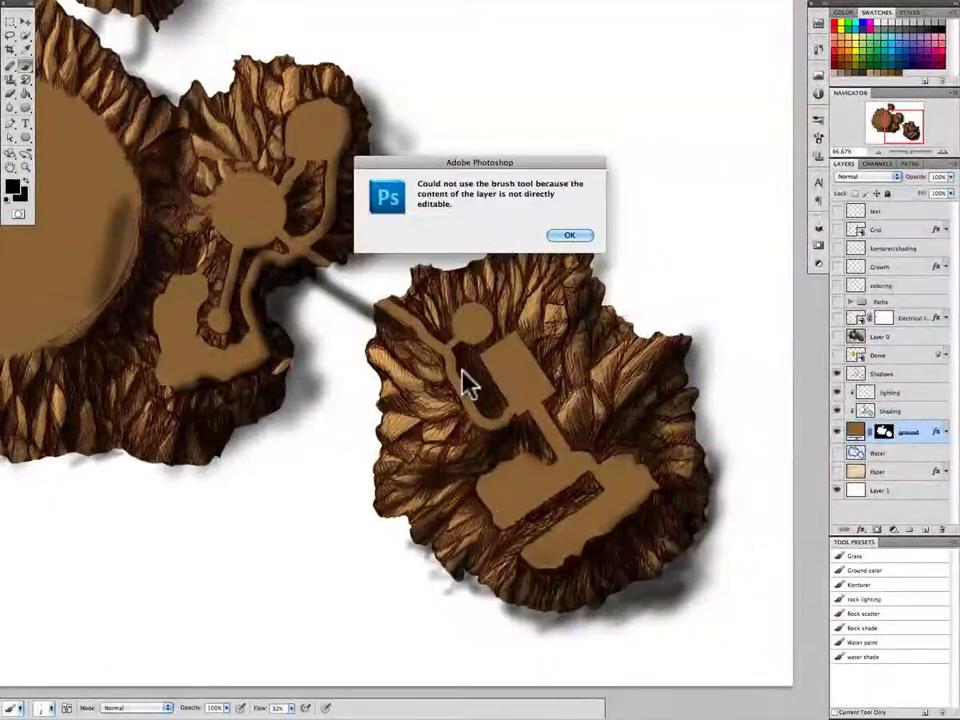
pyautogui.click(569, 235)
pyautogui.moveTo(343, 268)
pyautogui.mouseDown()
pyautogui.moveTo(452, 402)
pyautogui.moveTo(634, 486)
pyautogui.mouseUp()
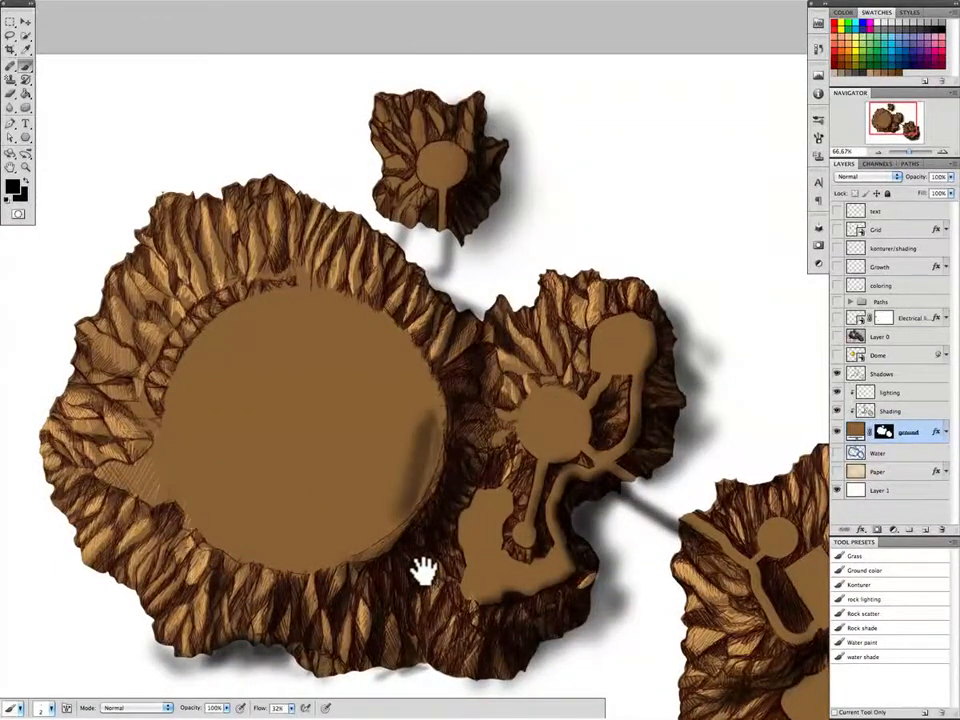
pyautogui.click(837, 374)
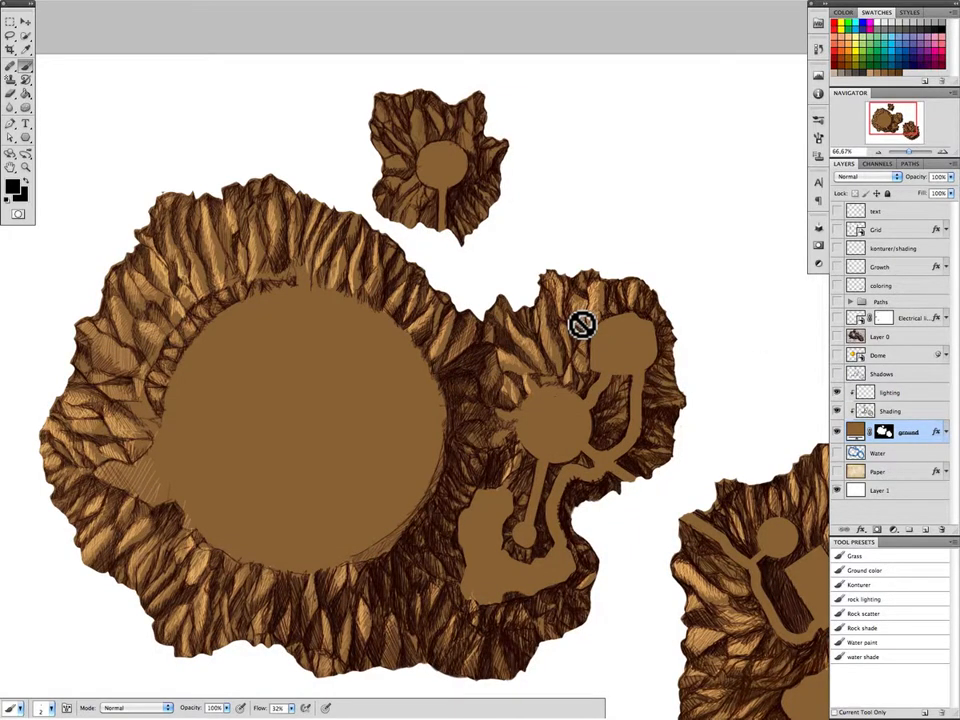
# - Make the Dome layer and the Electrical layer above it visible
pyautogui.click(836, 356)
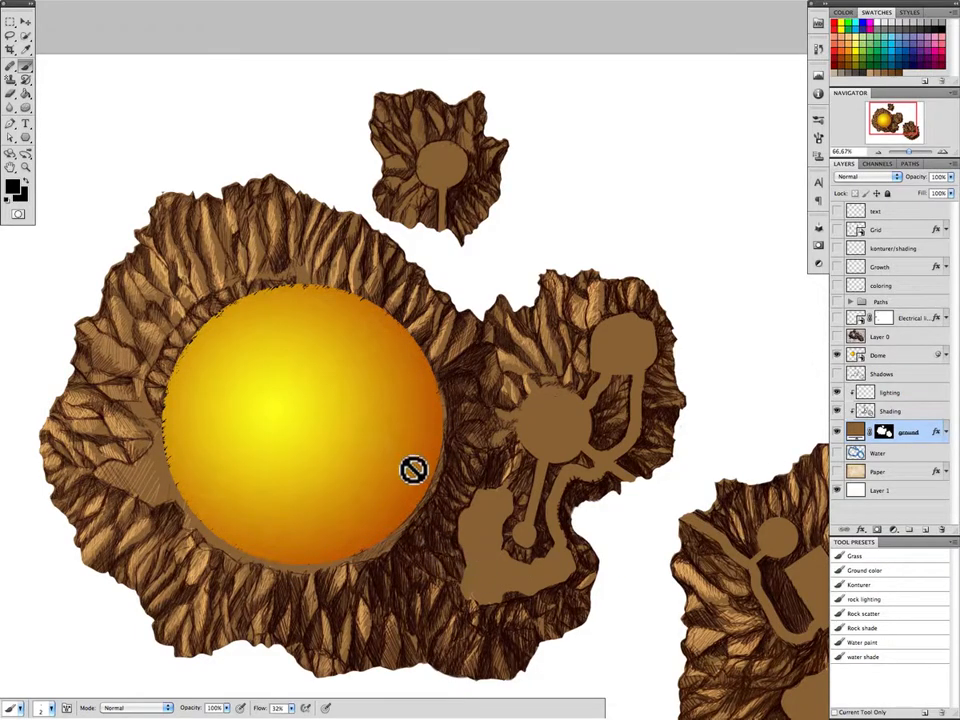
pyautogui.moveTo(669, 568); pyautogui.dragTo(540, 476)
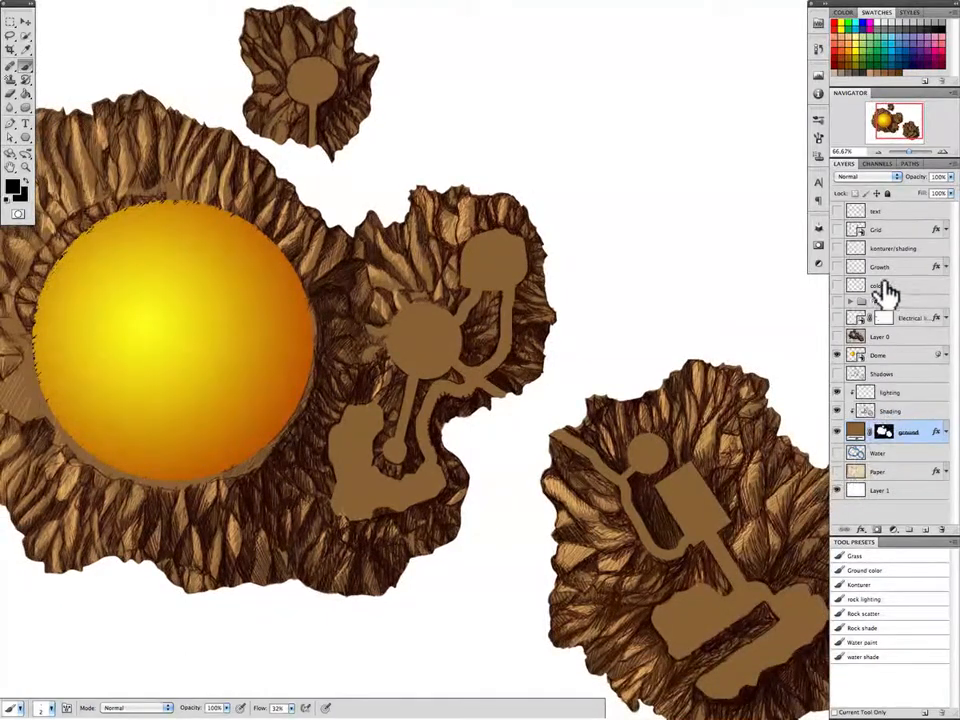
pyautogui.click(837, 319)
pyautogui.moveTo(418, 472); pyautogui.dragTo(565, 485)
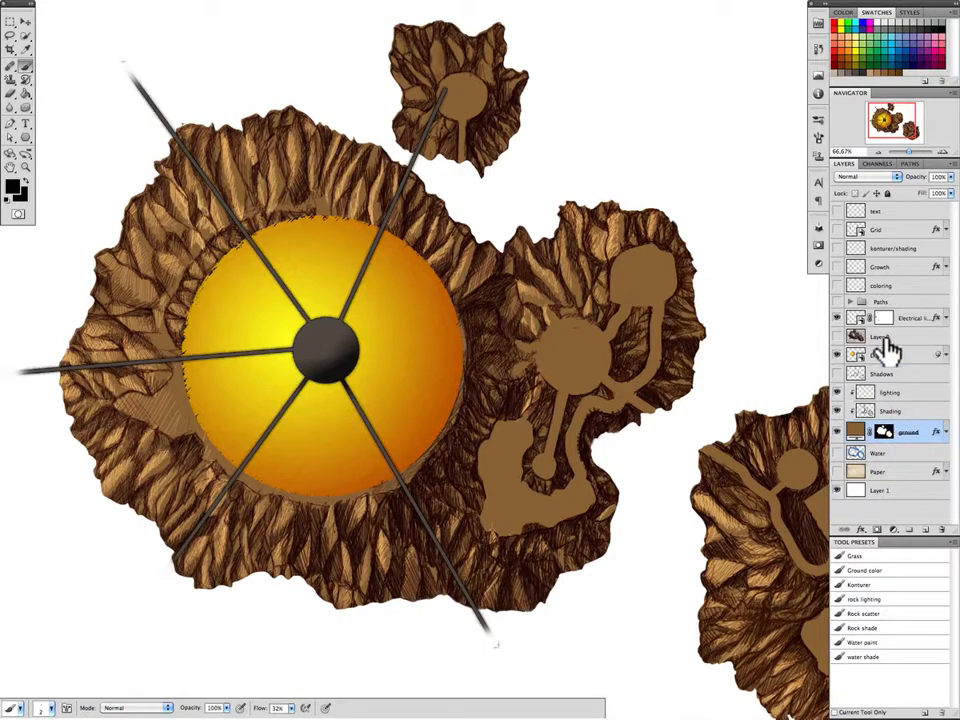
# - Make the Paths group visible and inspect the walkways and bridges across the islands
pyautogui.click(836, 303)
pyautogui.moveTo(680, 535); pyautogui.dragTo(510, 500)
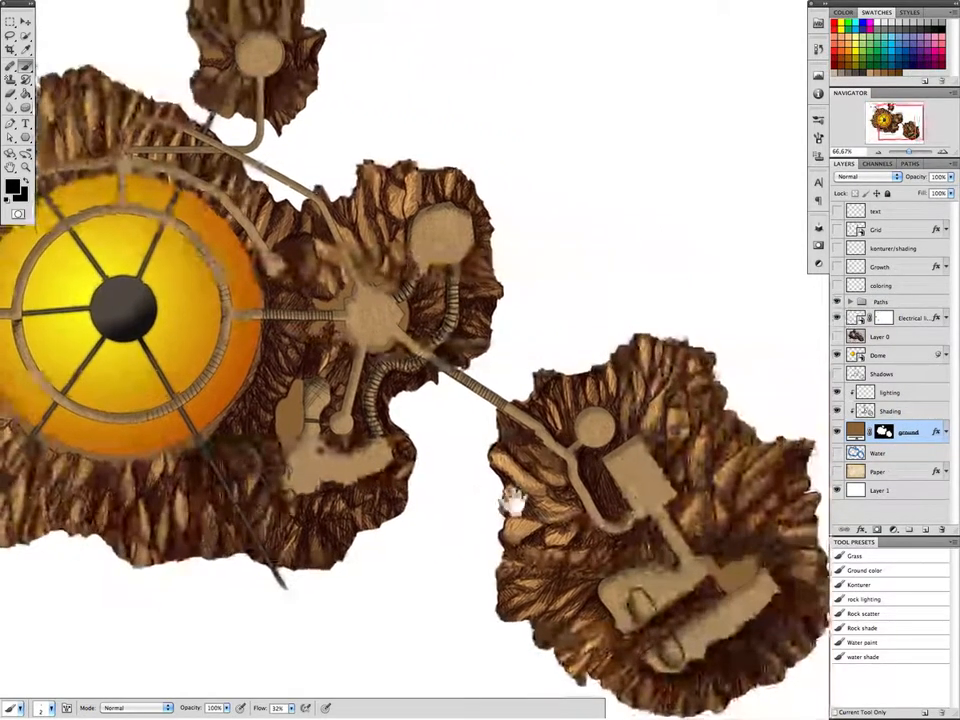
pyautogui.moveTo(678, 490); pyautogui.dragTo(694, 506)
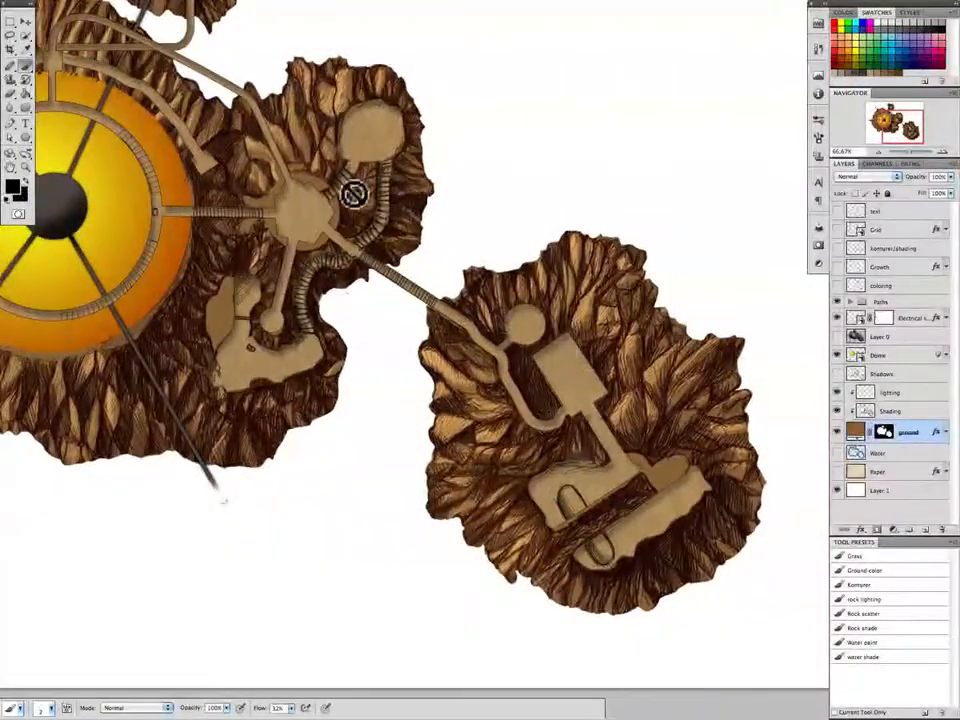
pyautogui.moveTo(446, 285); pyautogui.dragTo(692, 499)
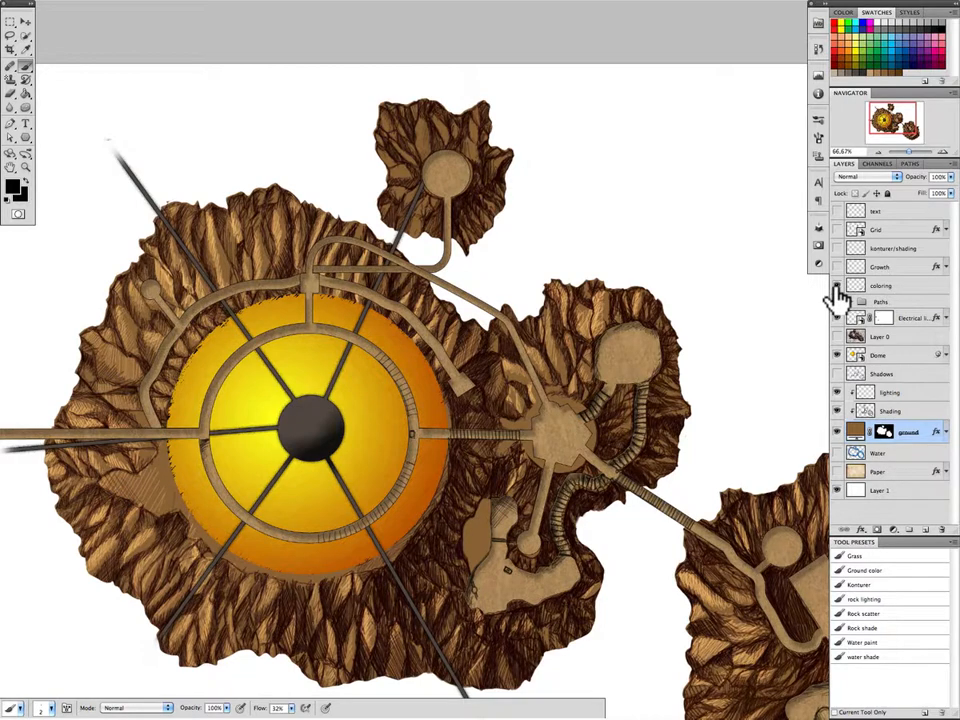
# - Make the coloring and konturer/shading layers visible and inspect the coloured, outlined buildings on each island
pyautogui.moveTo(836, 286); pyautogui.dragTo(837, 320)
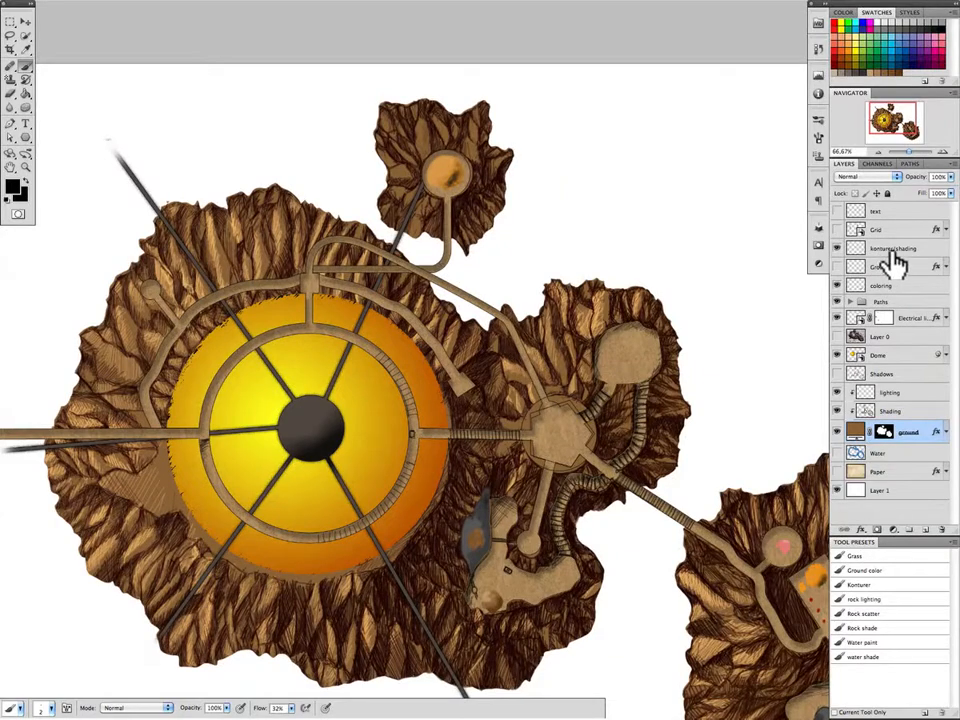
pyautogui.click(837, 249)
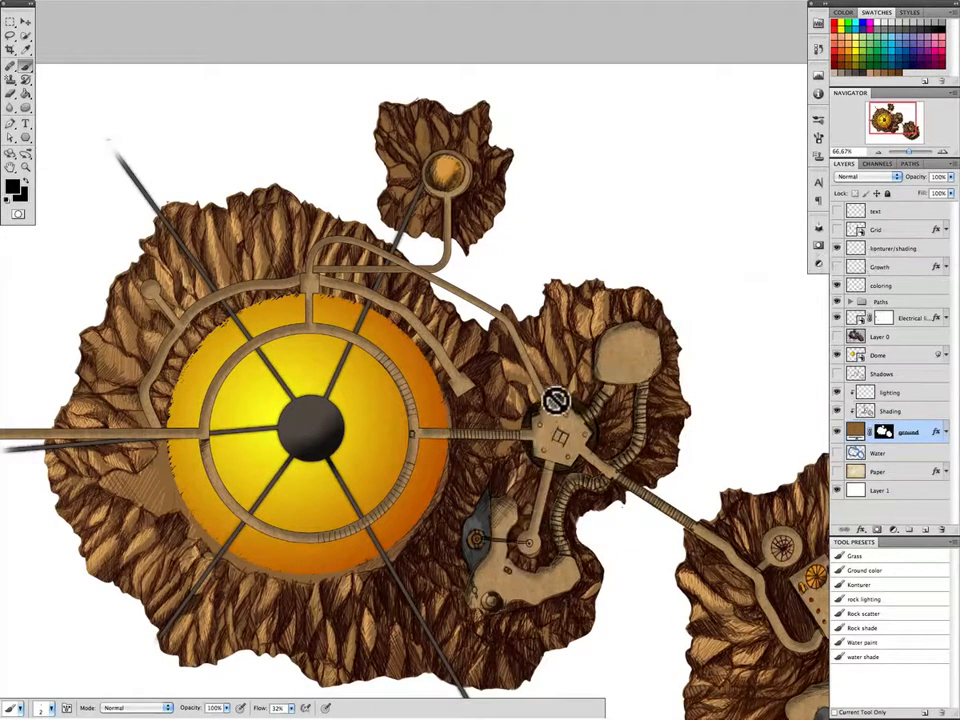
pyautogui.moveTo(681, 579); pyautogui.dragTo(440, 488)
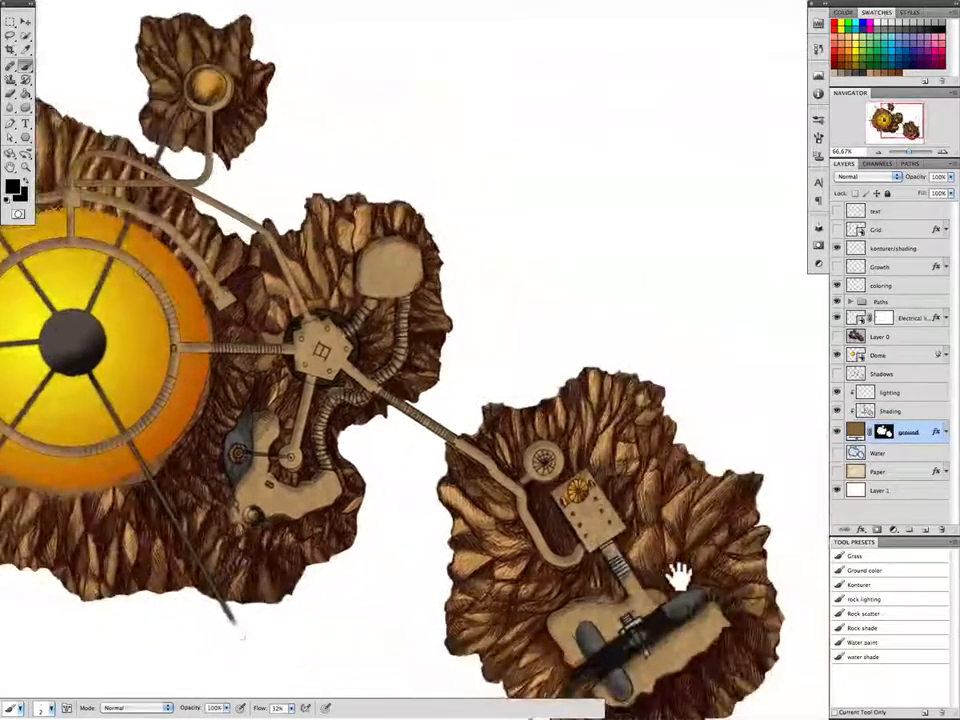
pyautogui.moveTo(645, 585); pyautogui.dragTo(654, 525)
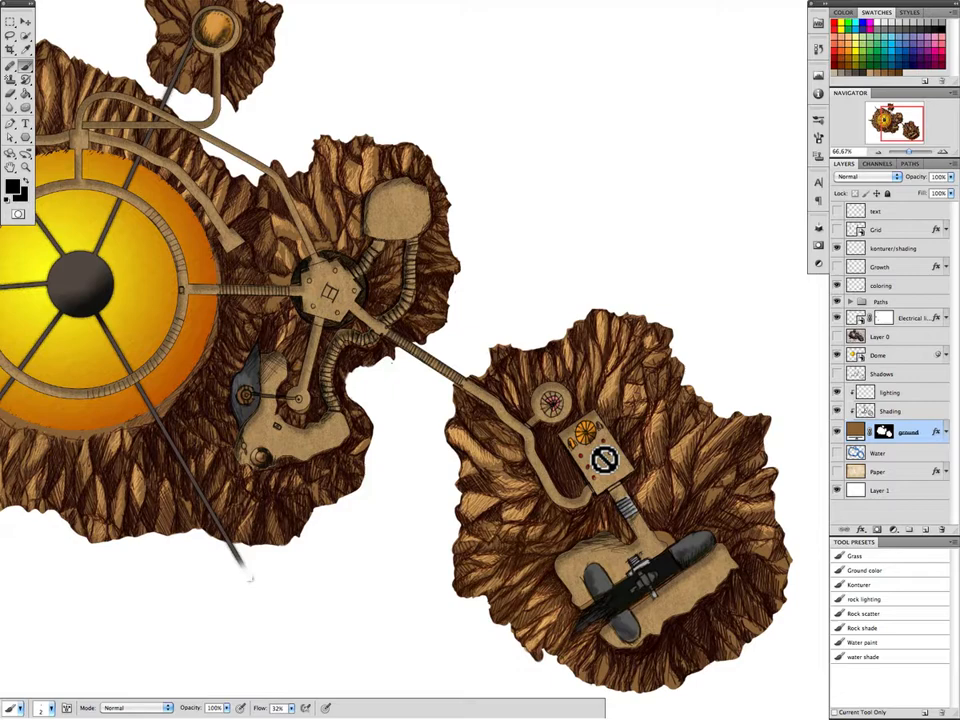
pyautogui.scroll(1, 604, 459)
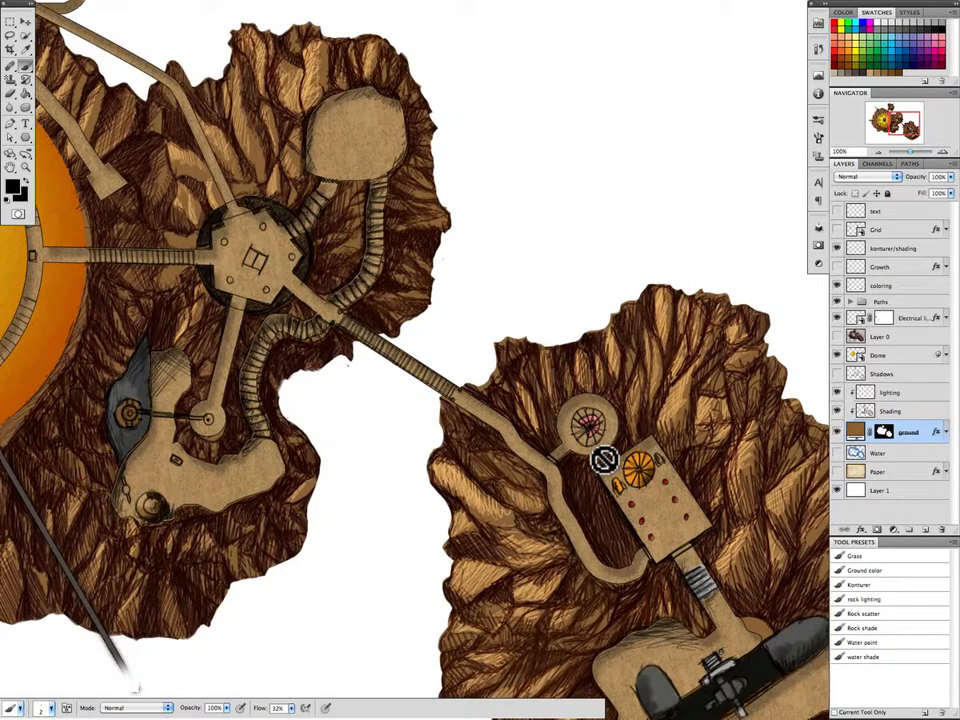
pyautogui.moveTo(300, 445); pyautogui.dragTo(466, 530)
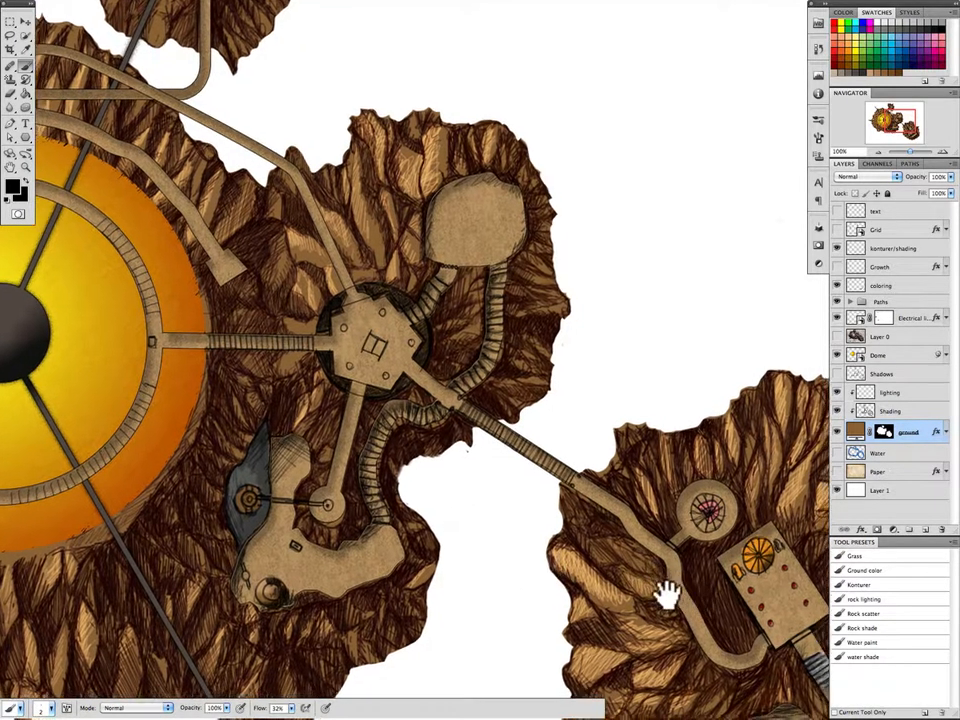
pyautogui.moveTo(666, 594); pyautogui.dragTo(658, 508)
pyautogui.moveTo(343, 315); pyautogui.dragTo(680, 670)
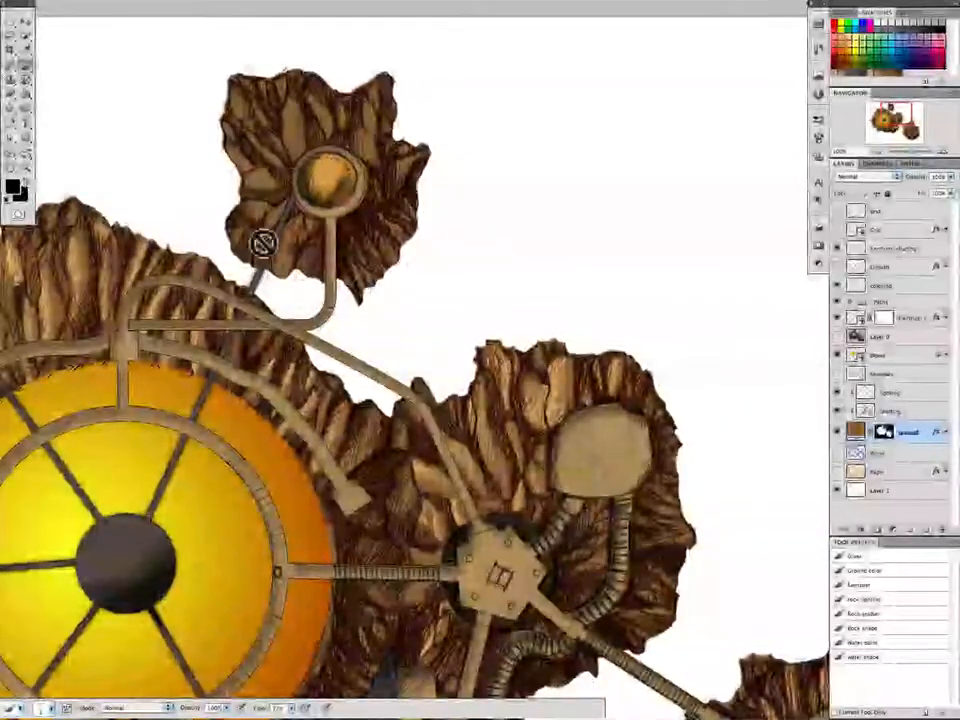
# - Make the Growth layer visible and view its vegetation across the large island
pyautogui.moveTo(677, 604); pyautogui.dragTo(677, 540)
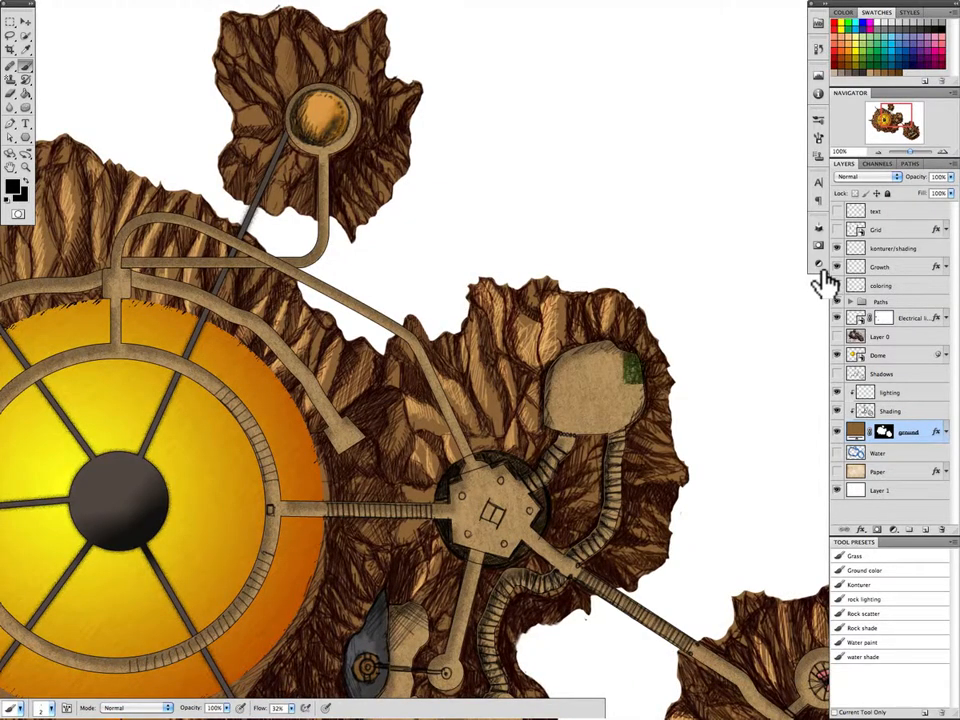
pyautogui.hotkey('ctrl', '-')
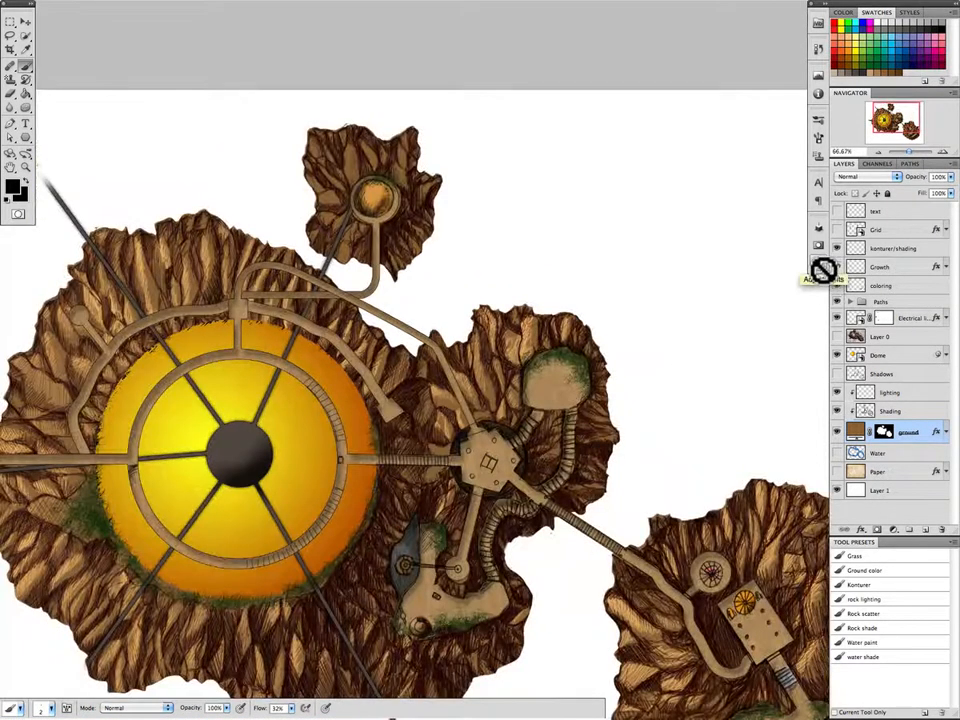
# - Try the Grass brush preset on the Growth layer over the rounded northeastern plateau and undo the stroke
pyautogui.click(860, 556)
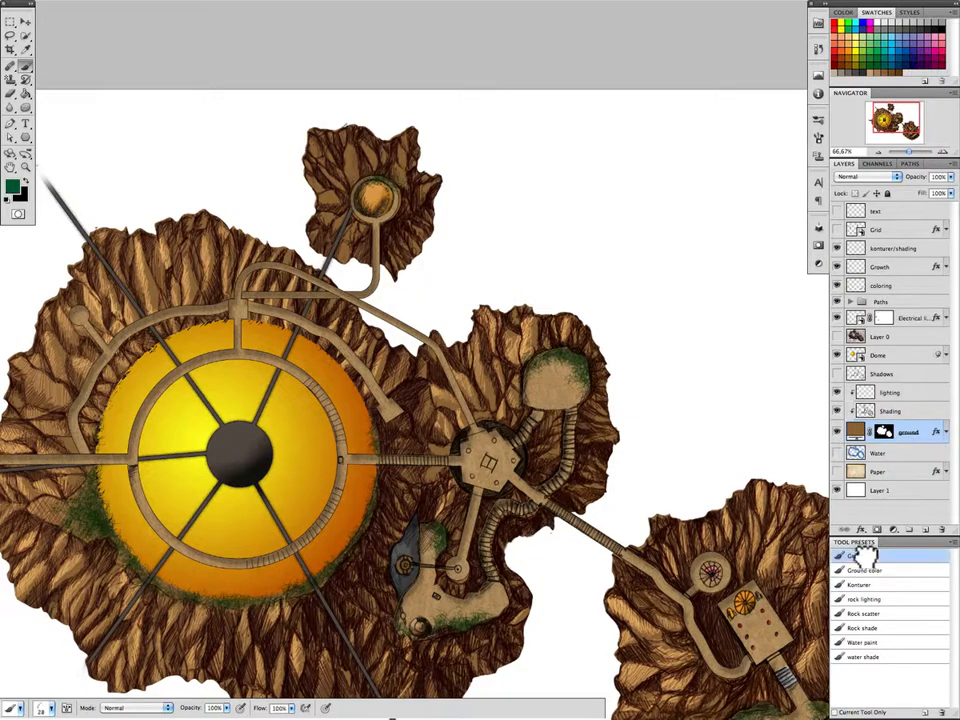
pyautogui.click(889, 267)
pyautogui.moveTo(550, 385)
pyautogui.mouseDown()
pyautogui.moveTo(543, 465)
pyautogui.moveTo(568, 401)
pyautogui.moveTo(546, 379)
pyautogui.moveTo(546, 400)
pyautogui.moveTo(539, 396)
pyautogui.moveTo(539, 386)
pyautogui.moveTo(553, 390)
pyautogui.moveTo(553, 376)
pyautogui.moveTo(560, 403)
pyautogui.moveTo(561, 369)
pyautogui.mouseUp()
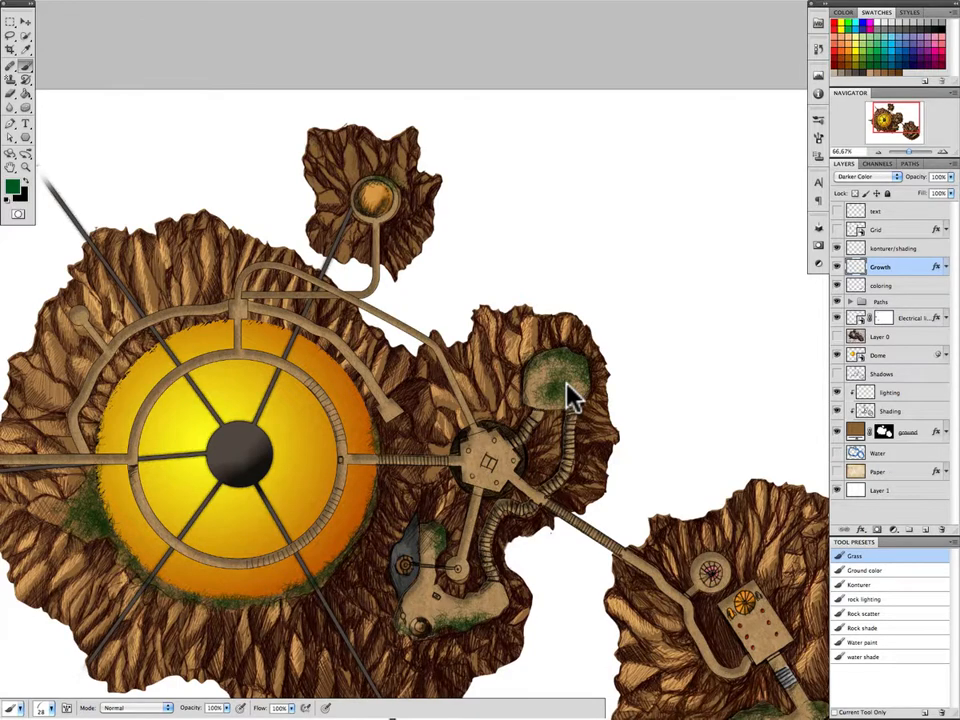
pyautogui.hotkey('ctrl', 'z')
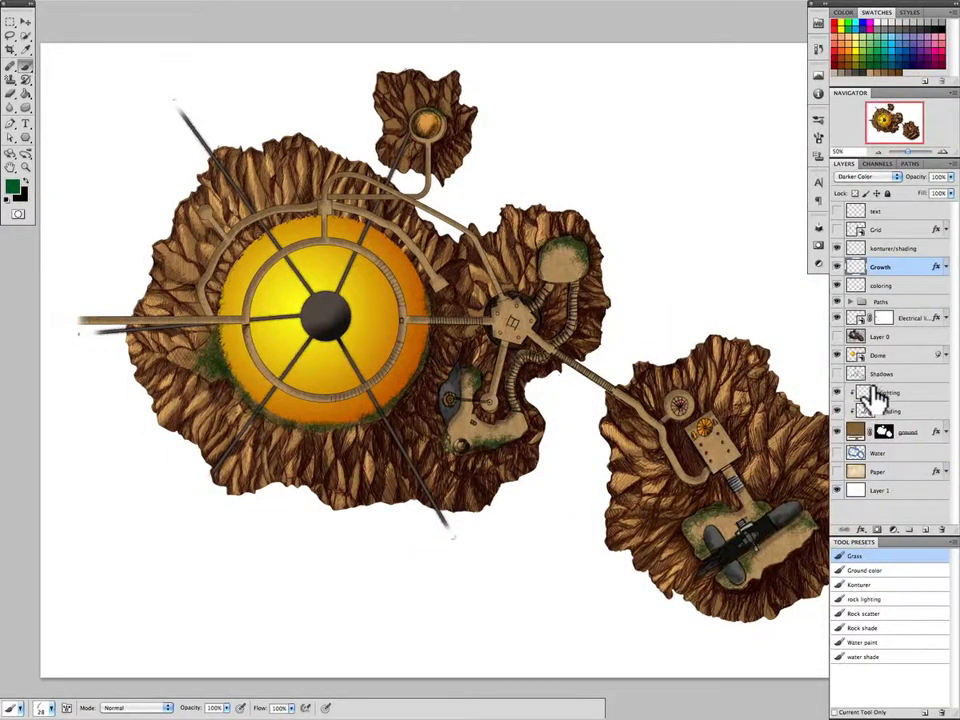
# - Make the Shadows and Water layers visible and load the Water paint brush preset
pyautogui.click(838, 374)
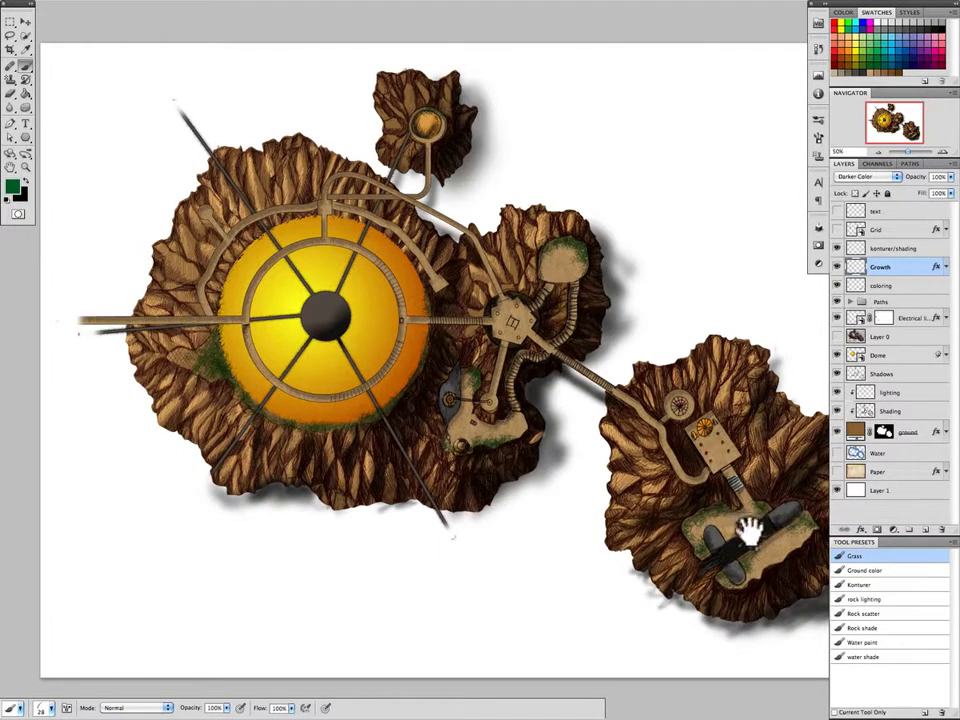
pyautogui.moveTo(752, 531); pyautogui.dragTo(622, 503)
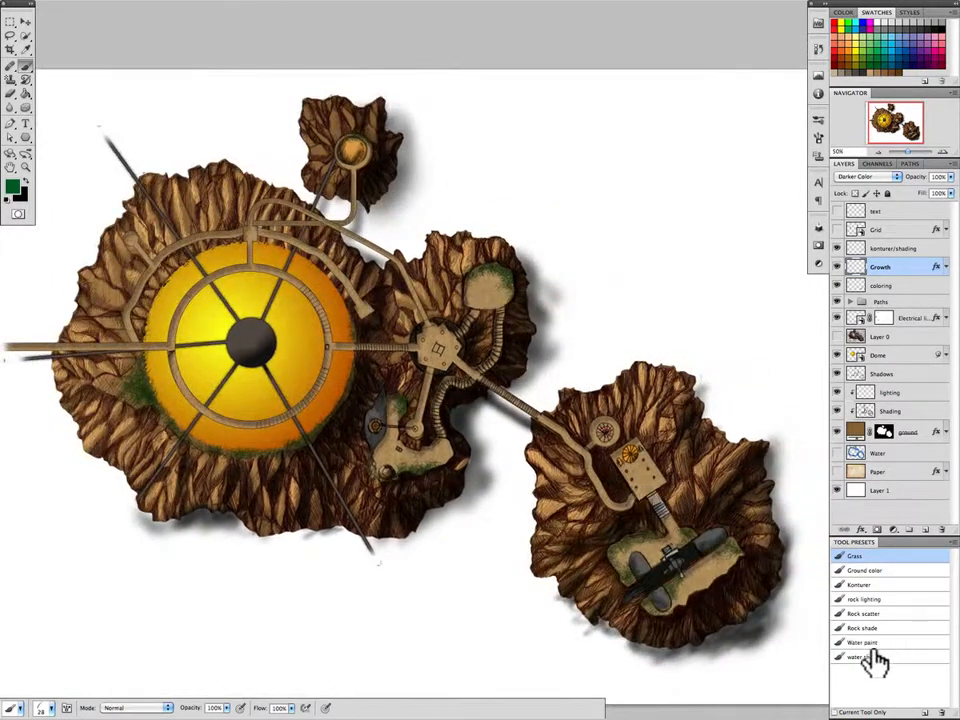
pyautogui.click(866, 642)
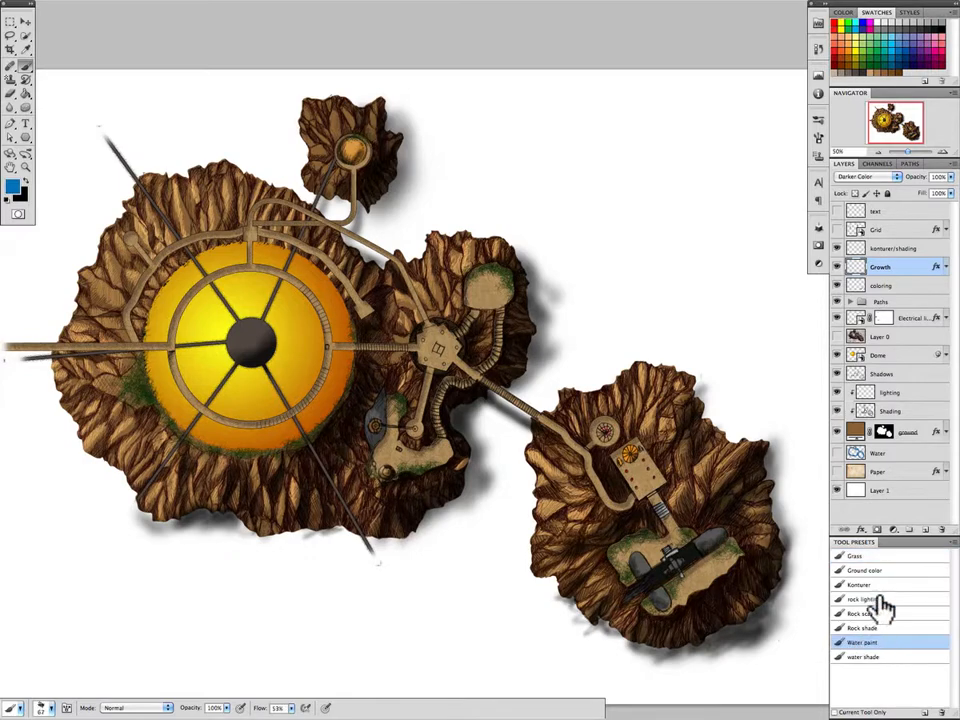
pyautogui.click(838, 453)
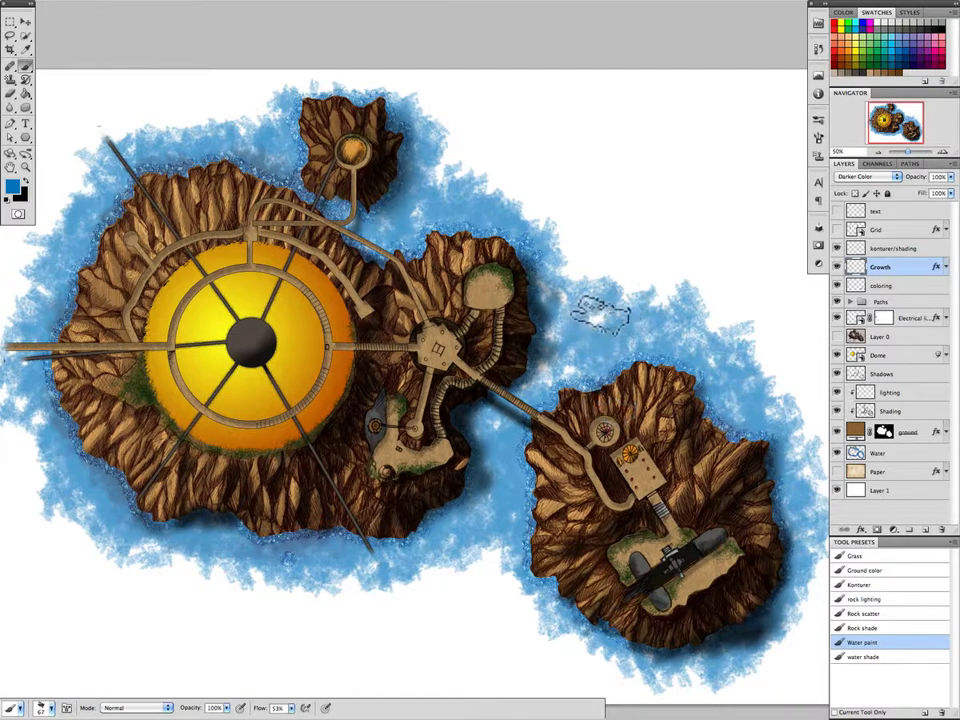
pyautogui.click(594, 320)
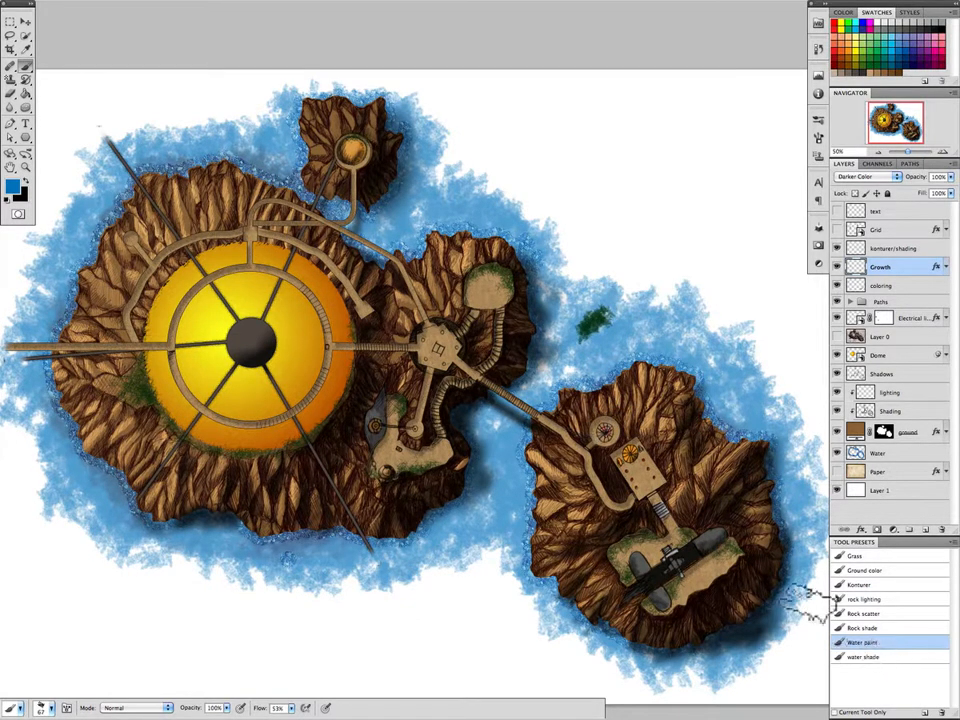
pyautogui.click(609, 329)
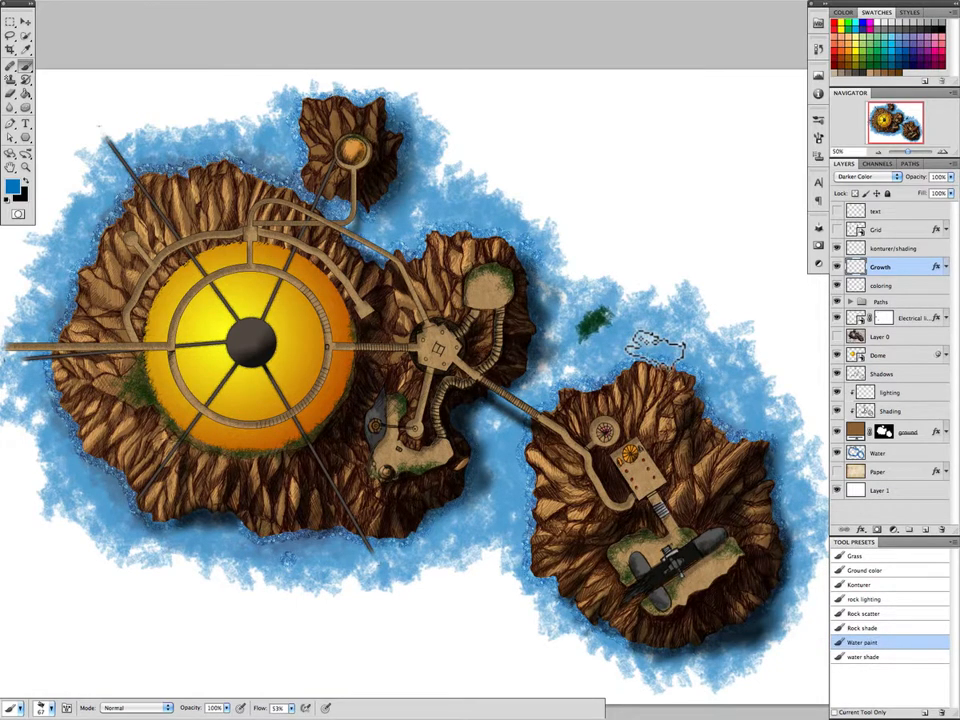
pyautogui.hotkey('ctrl', 'z')
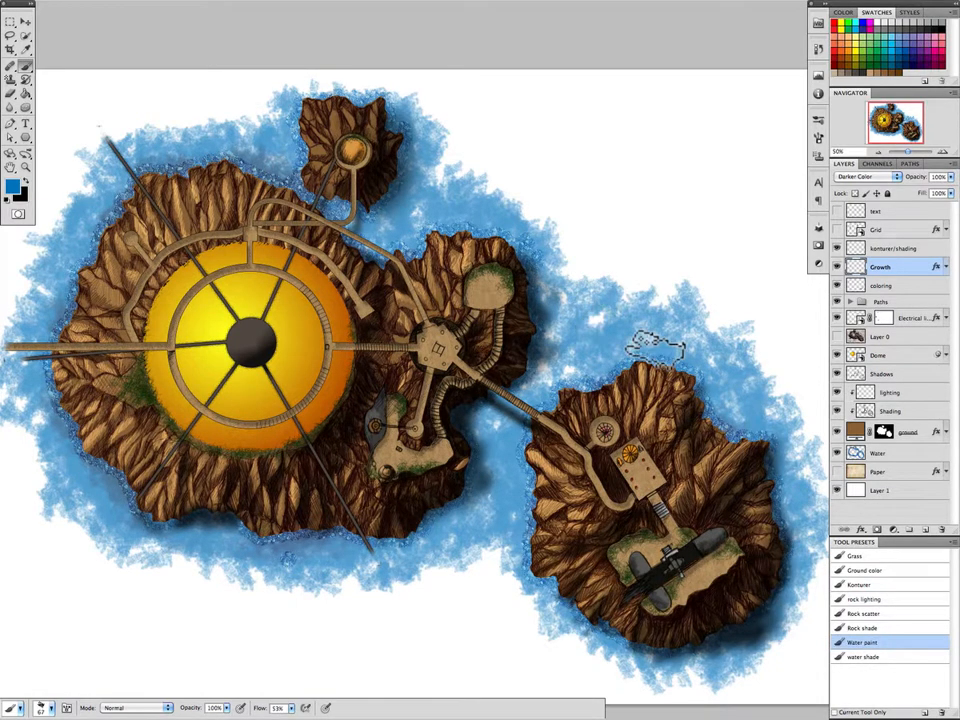
# - Select the Water layer and examine the painted water around the islands across the whole map
pyautogui.click(880, 453)
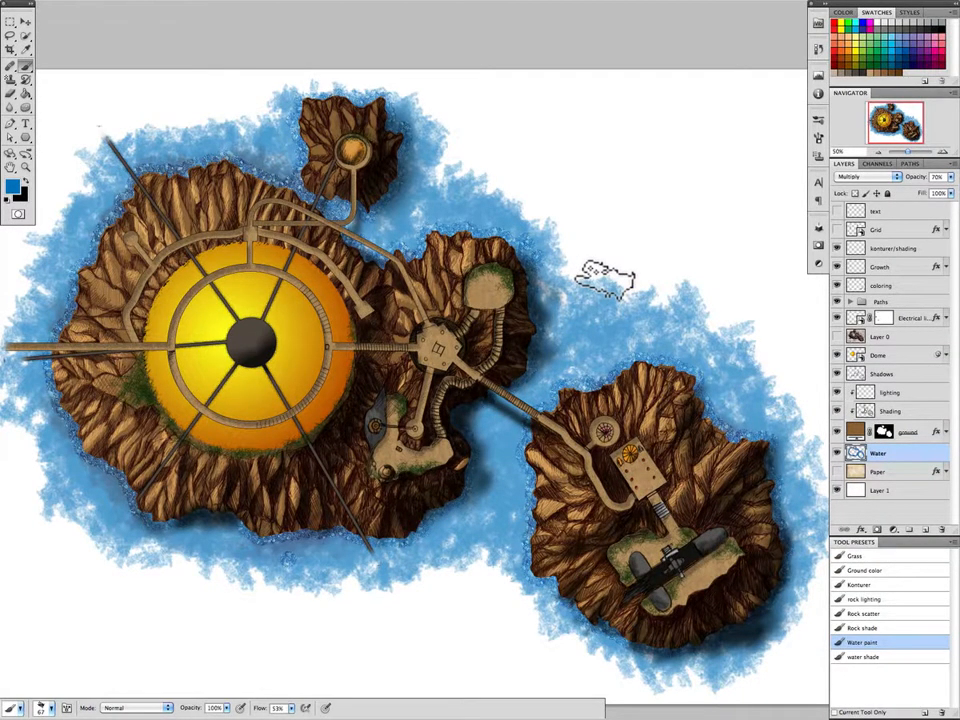
pyautogui.press('super+minus')
pyautogui.press('super+minus')
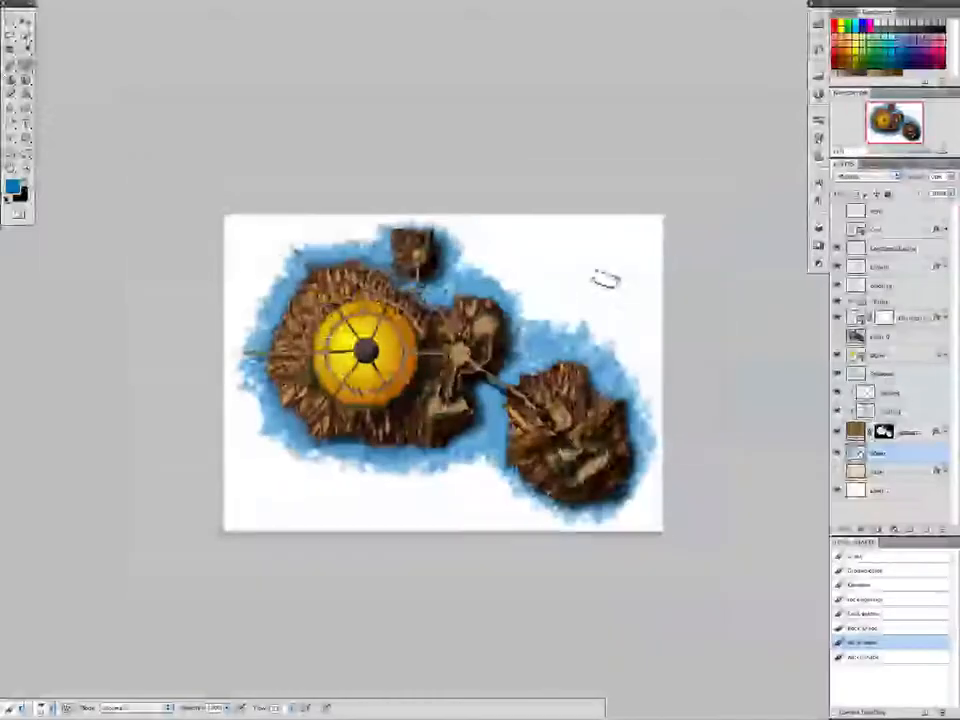
pyautogui.press('super+plus')
pyautogui.press('super+plus')
pyautogui.press('super+minus')
pyautogui.press('super+minus')
pyautogui.press('super+plus')
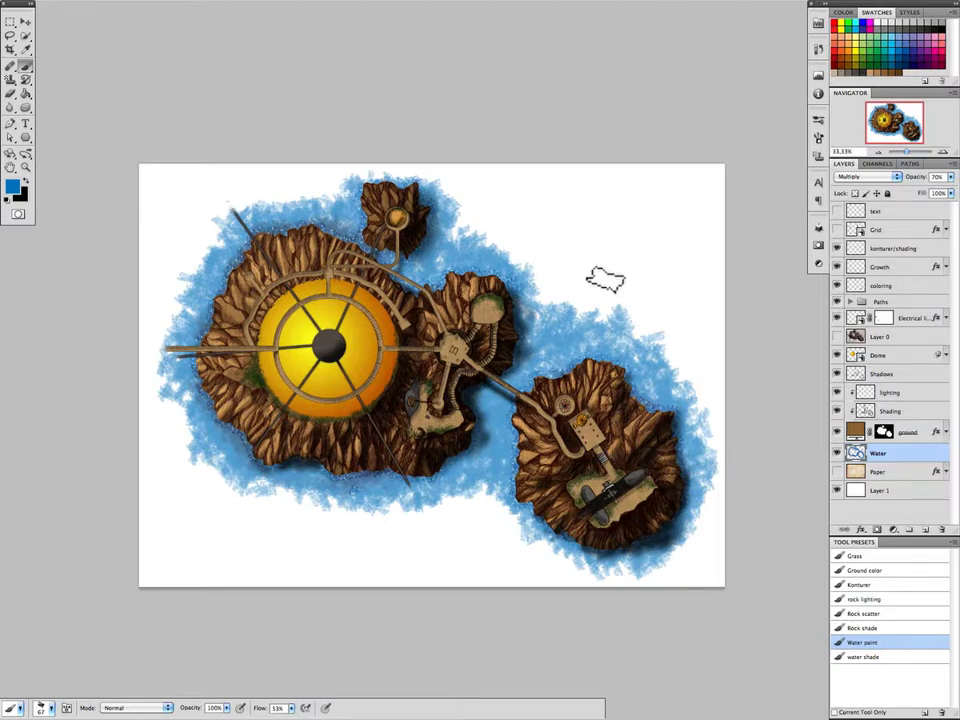
# - Make the Paper, text and Grid layers visible to add the parchment background, handwritten labels and grid lines to the map
pyautogui.click(836, 471)
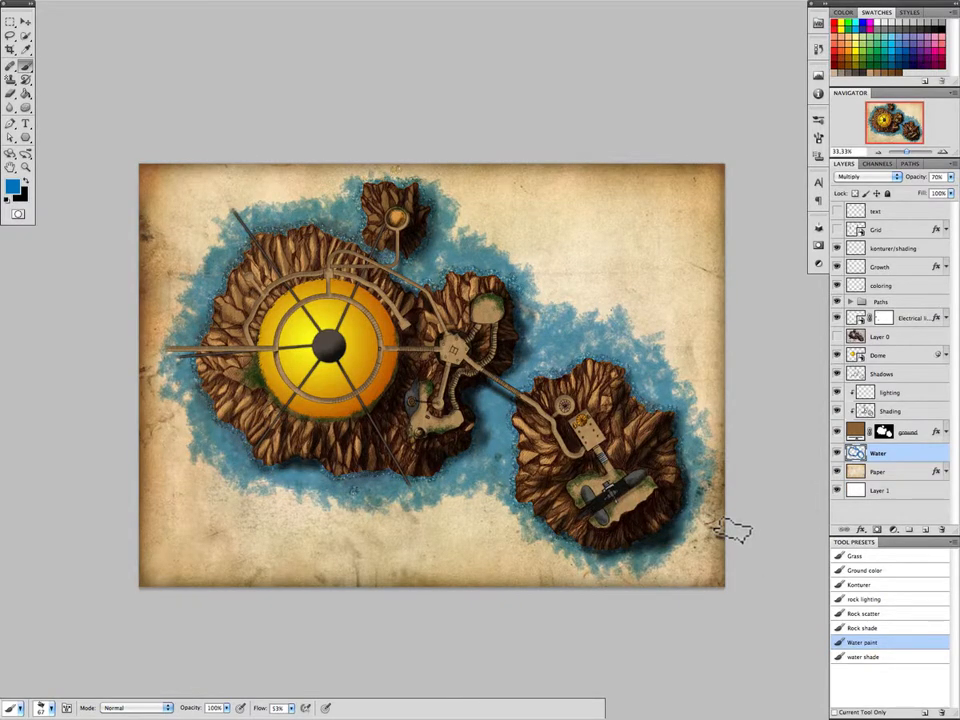
pyautogui.click(836, 211)
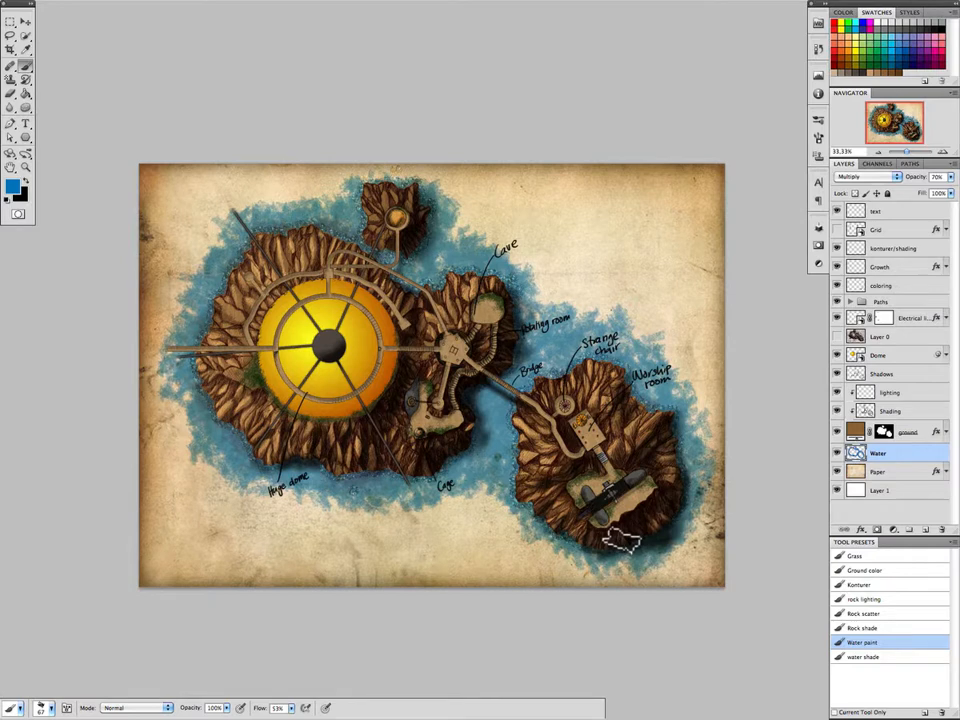
pyautogui.click(836, 230)
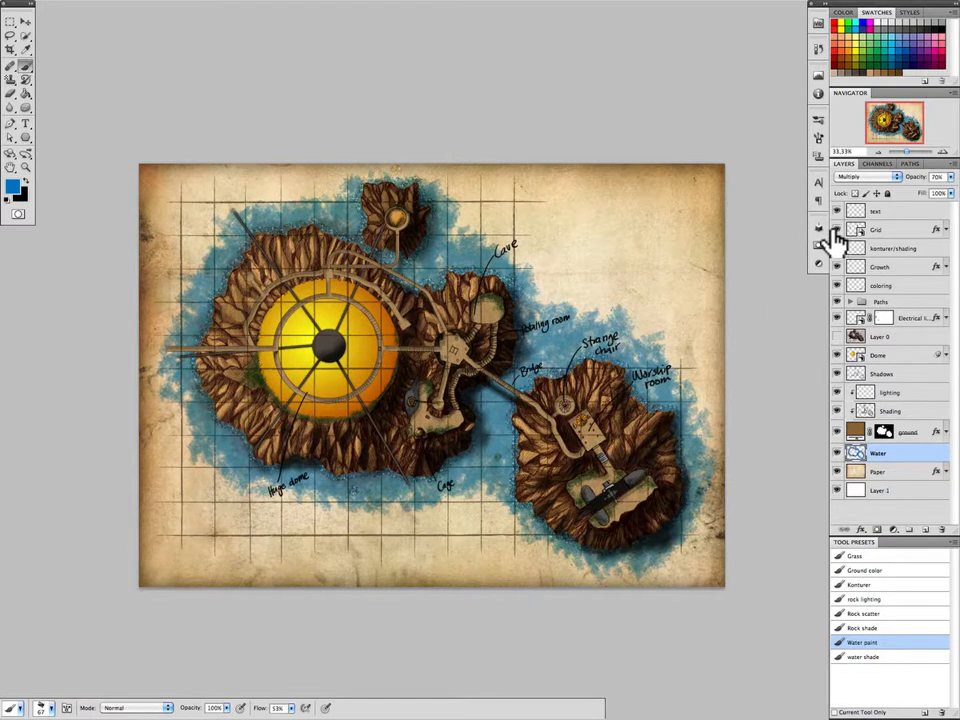